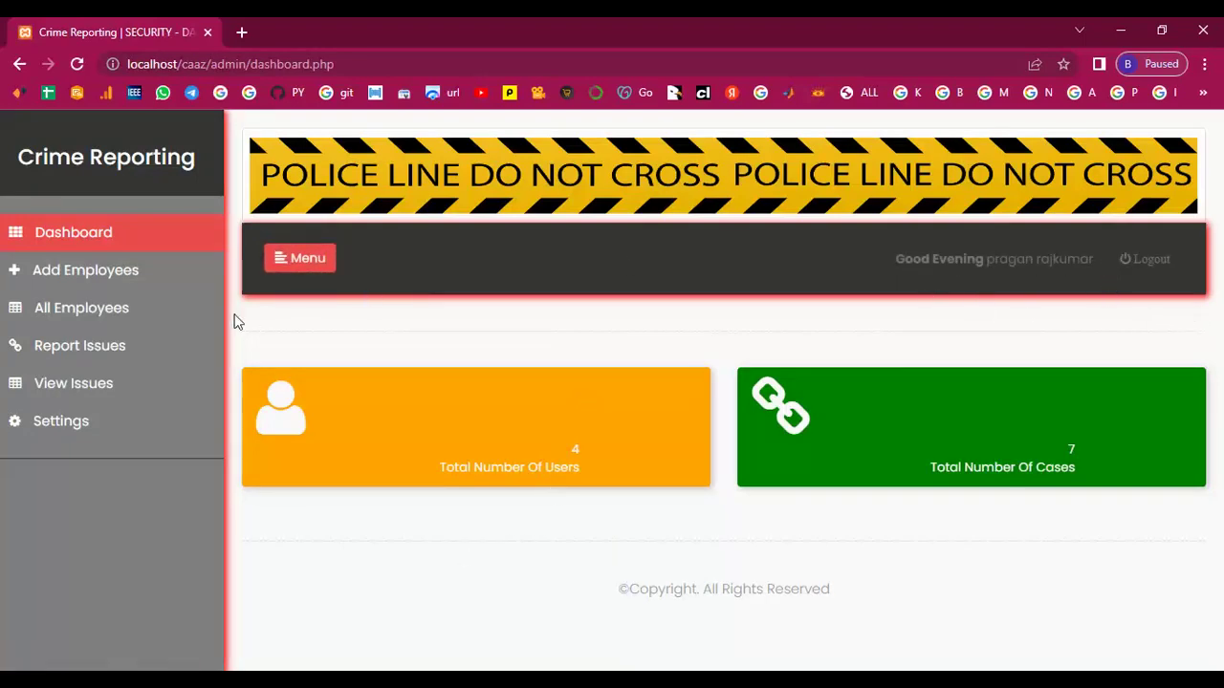
Collapse the sidebar to icons and go to the Add New Employee page.
click(275, 262)
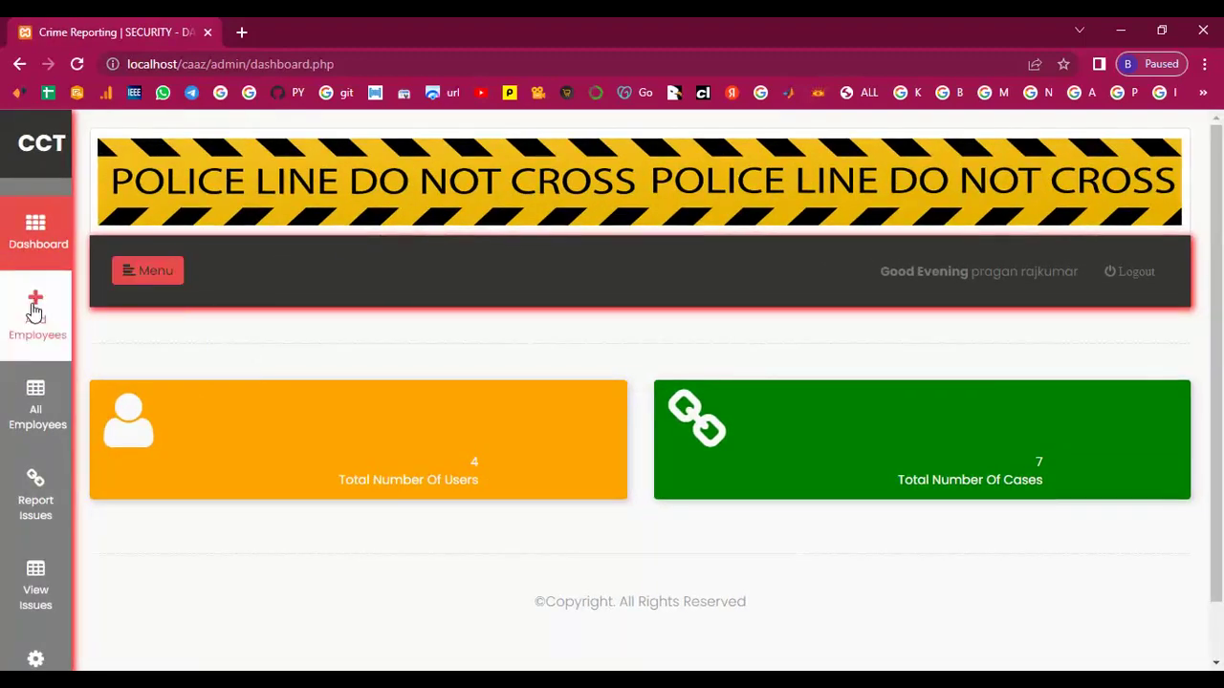
click(35, 313)
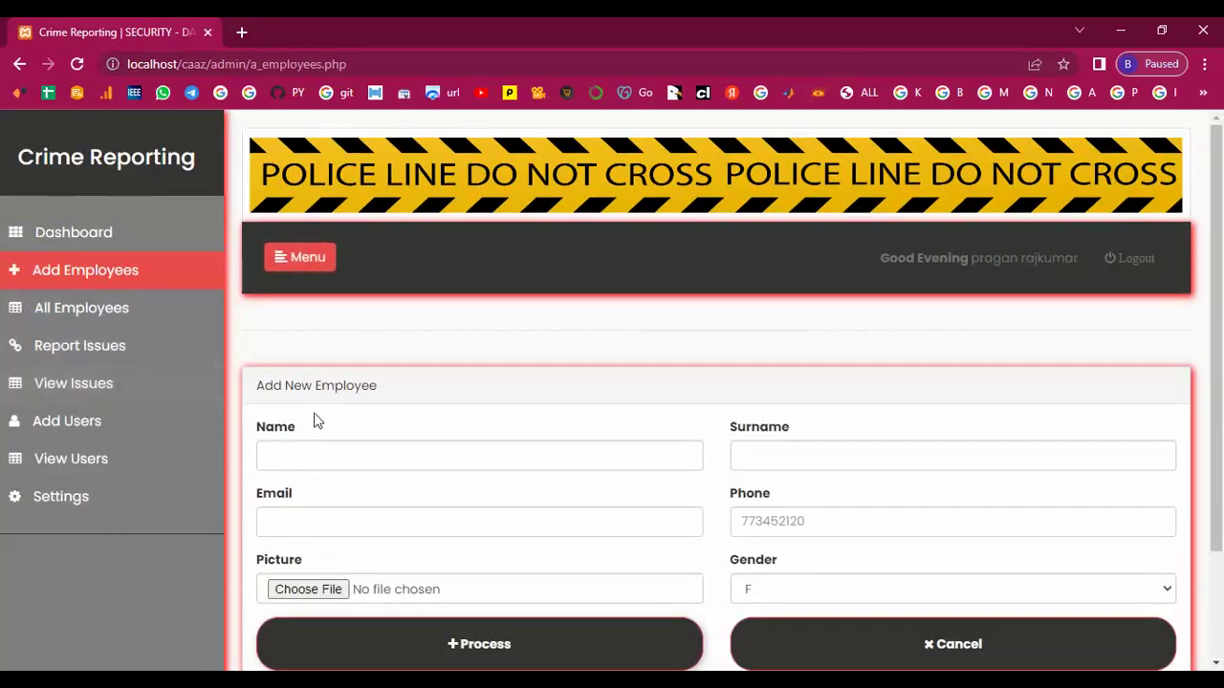
Enter the new employee's first name, surname, e-mail address and phone number.
scroll(321, 392, down, 2)
click(325, 317)
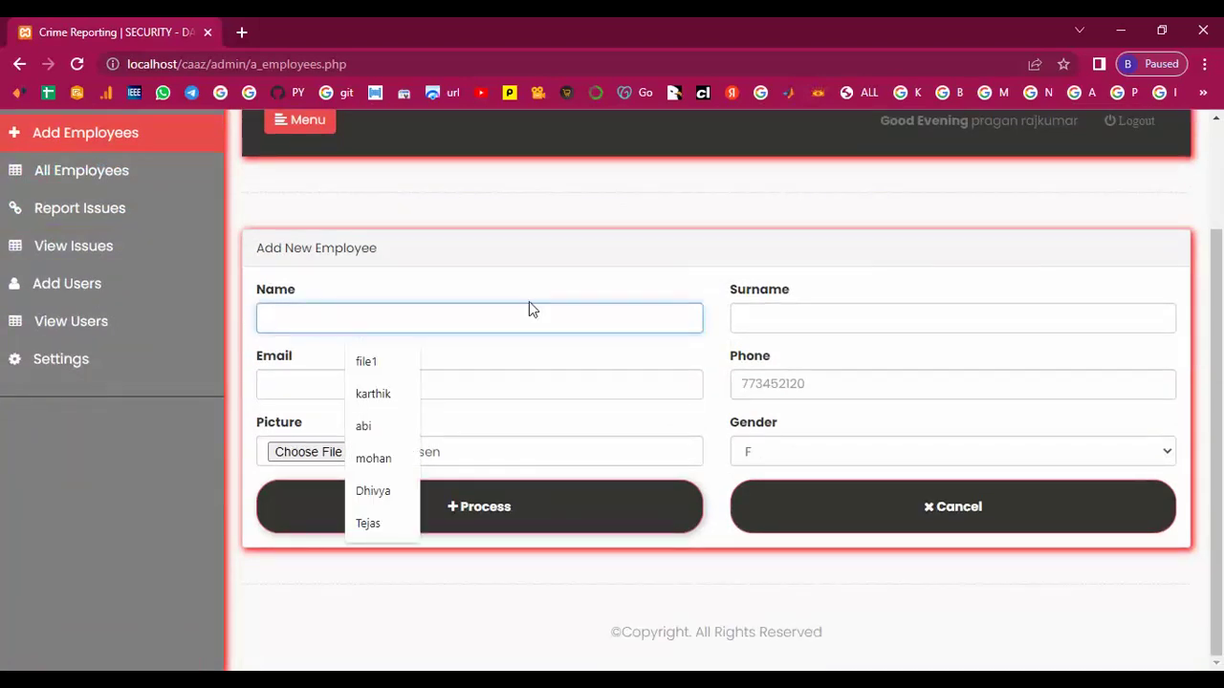
text(Ka)
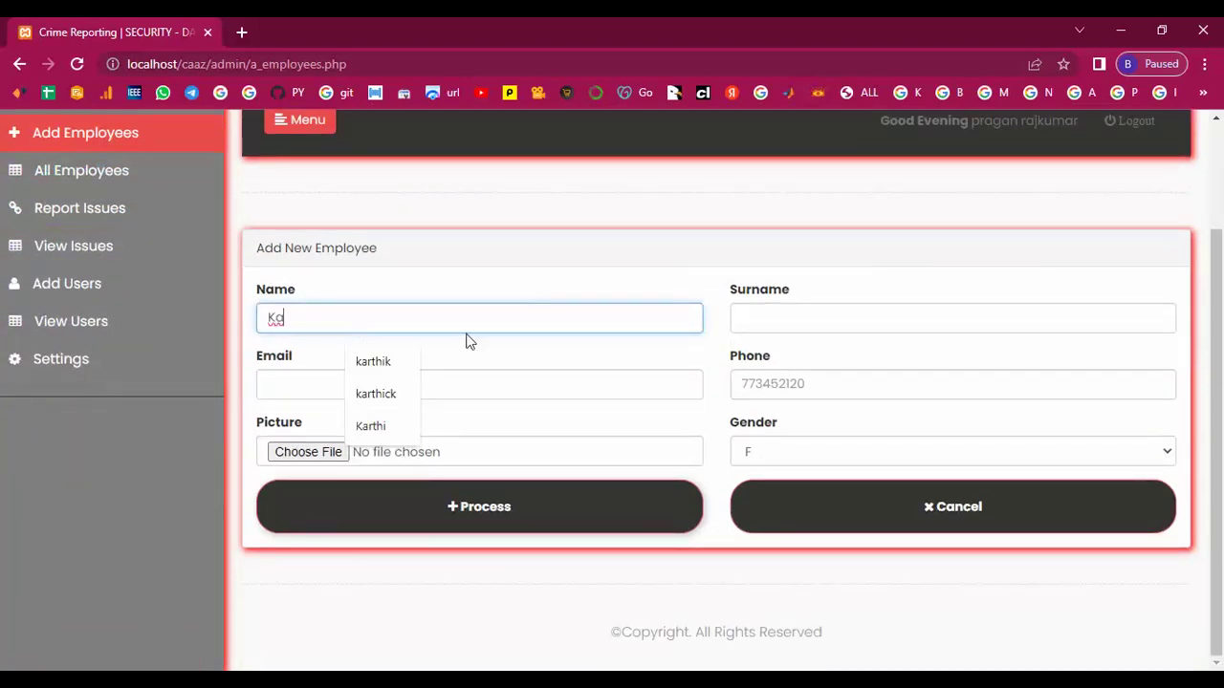
click(399, 365)
click(844, 326)
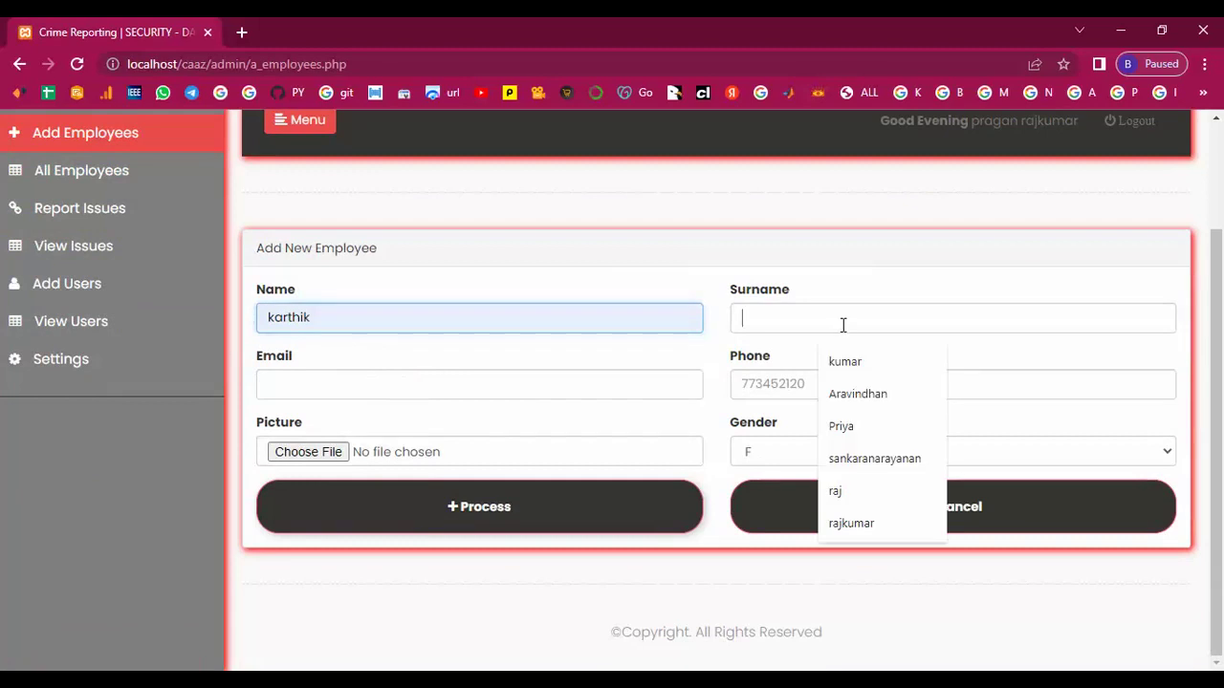
text(Kumar)
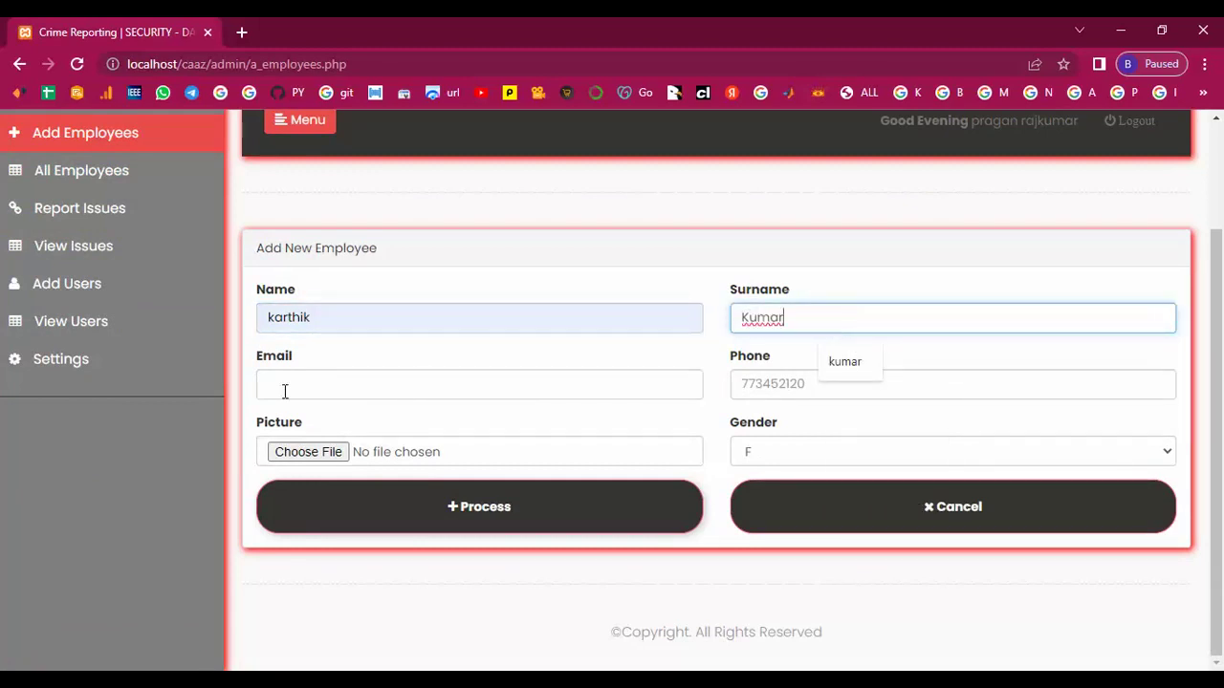
click(284, 387)
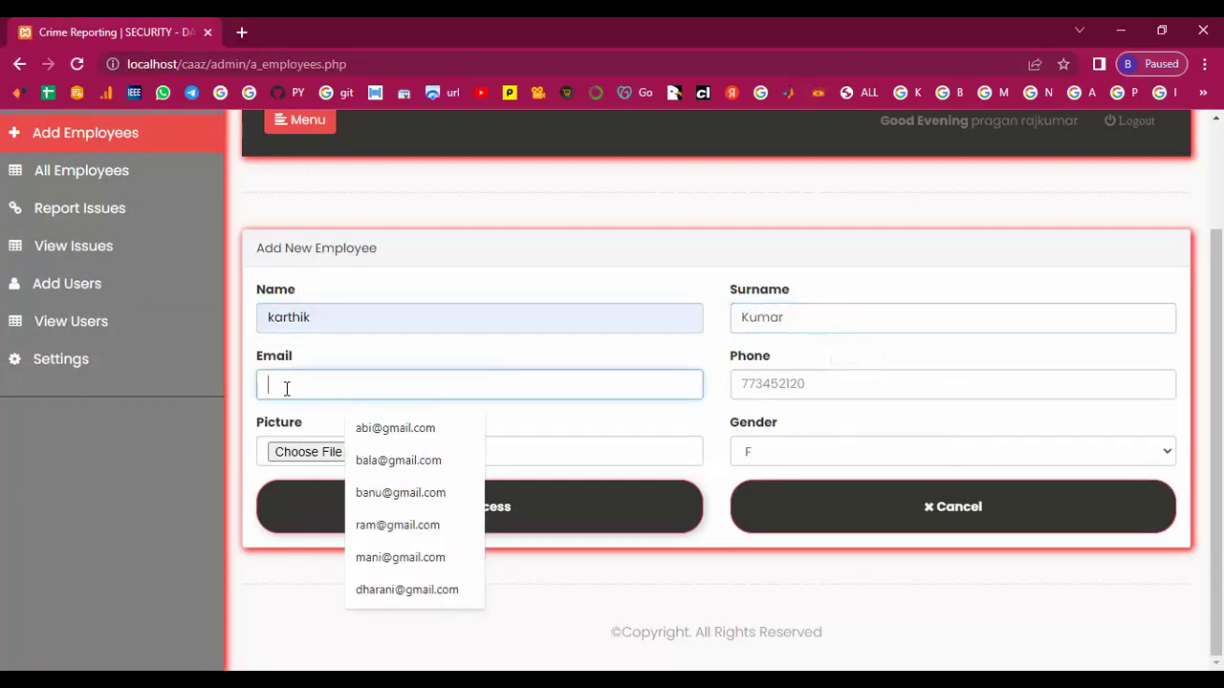
text(Kar)
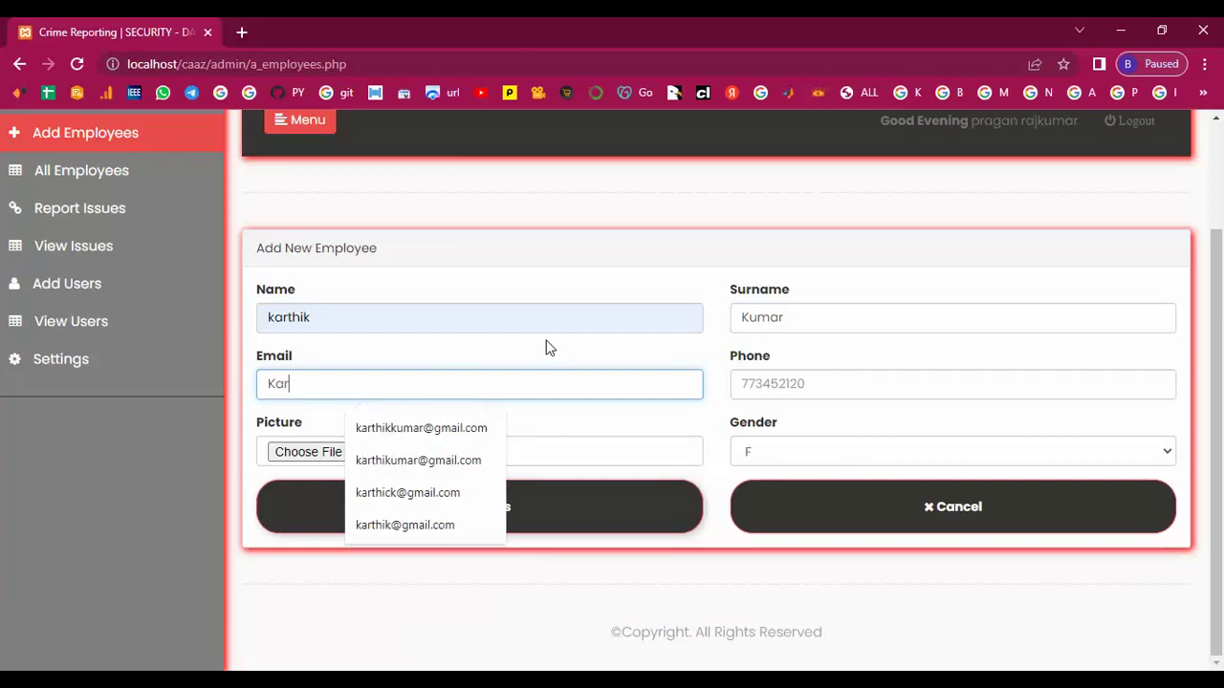
text(thikk)
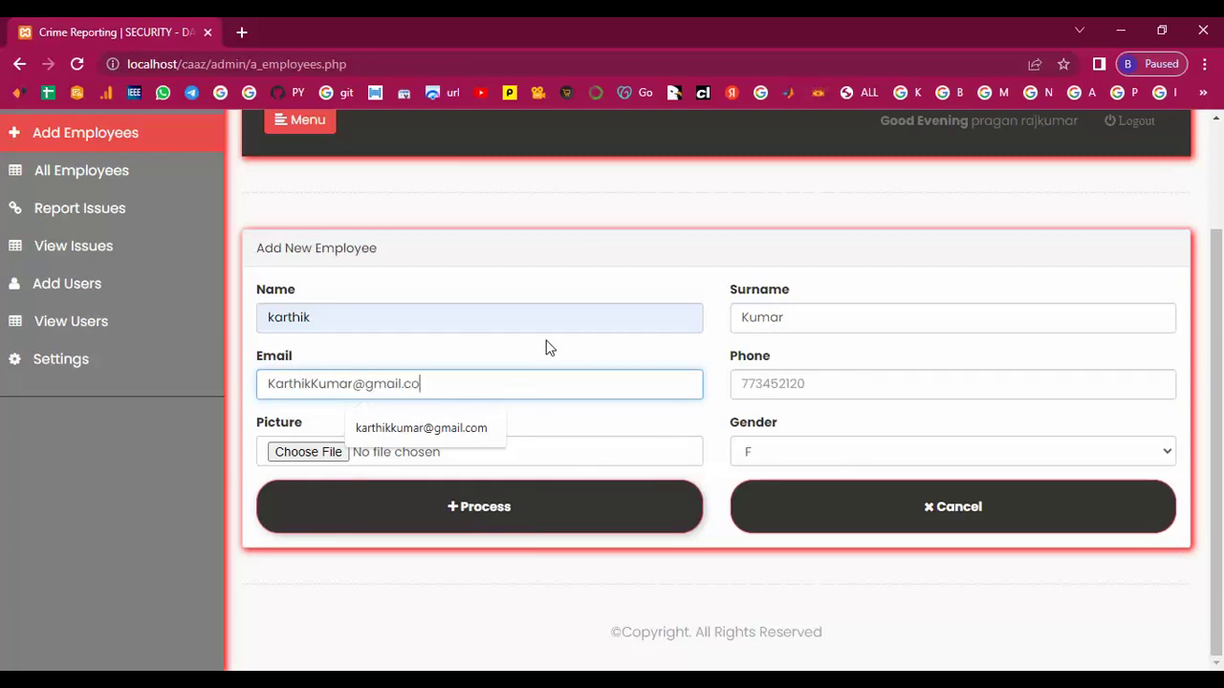
click(776, 387)
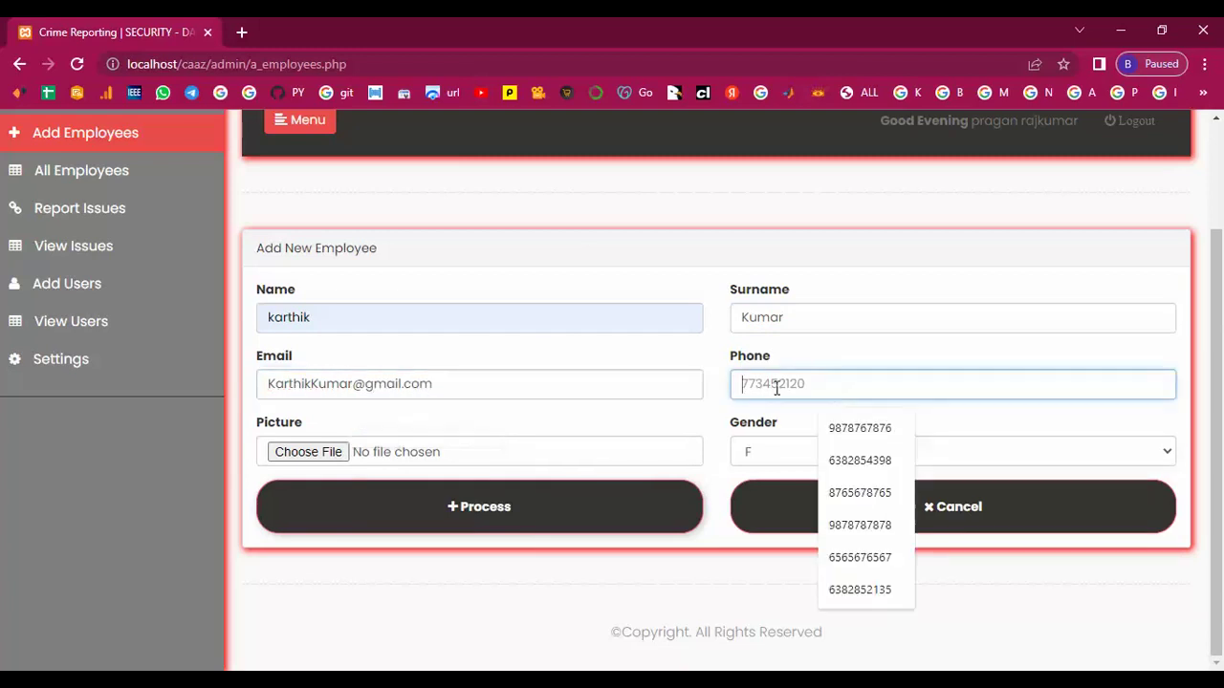
text(773452126)
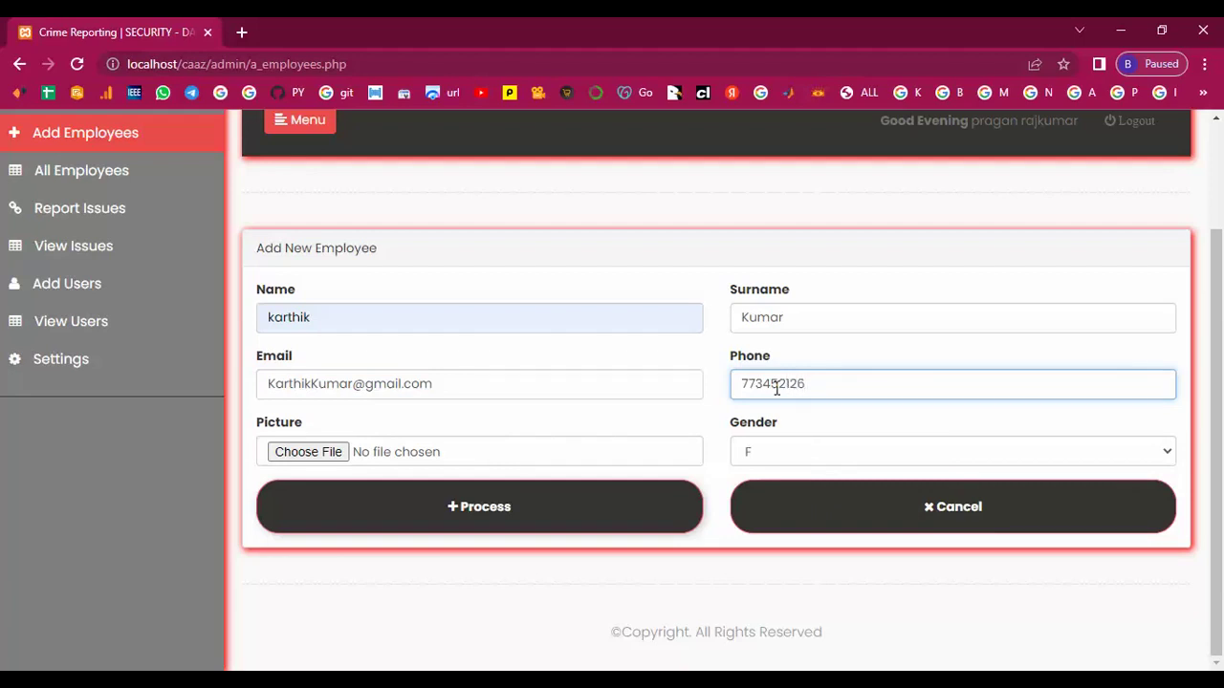
Attach picture user1674.jpg, set gender to M, submit the employee, and start a fresh form.
click(332, 457)
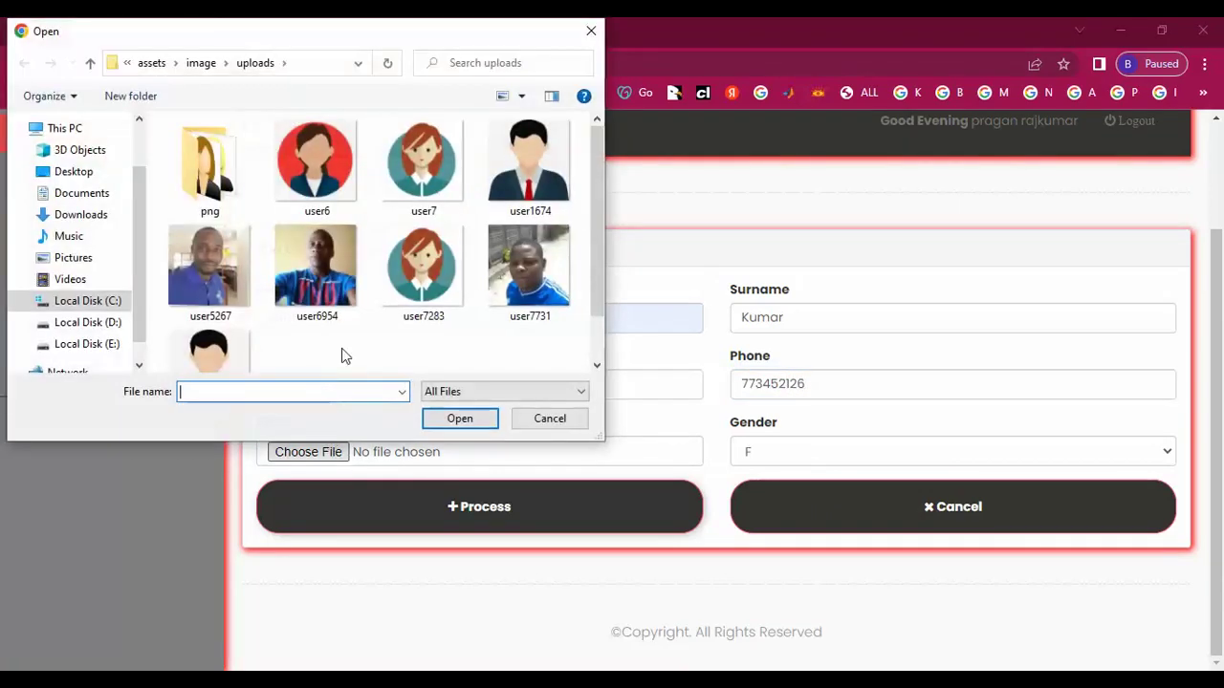
click(521, 192)
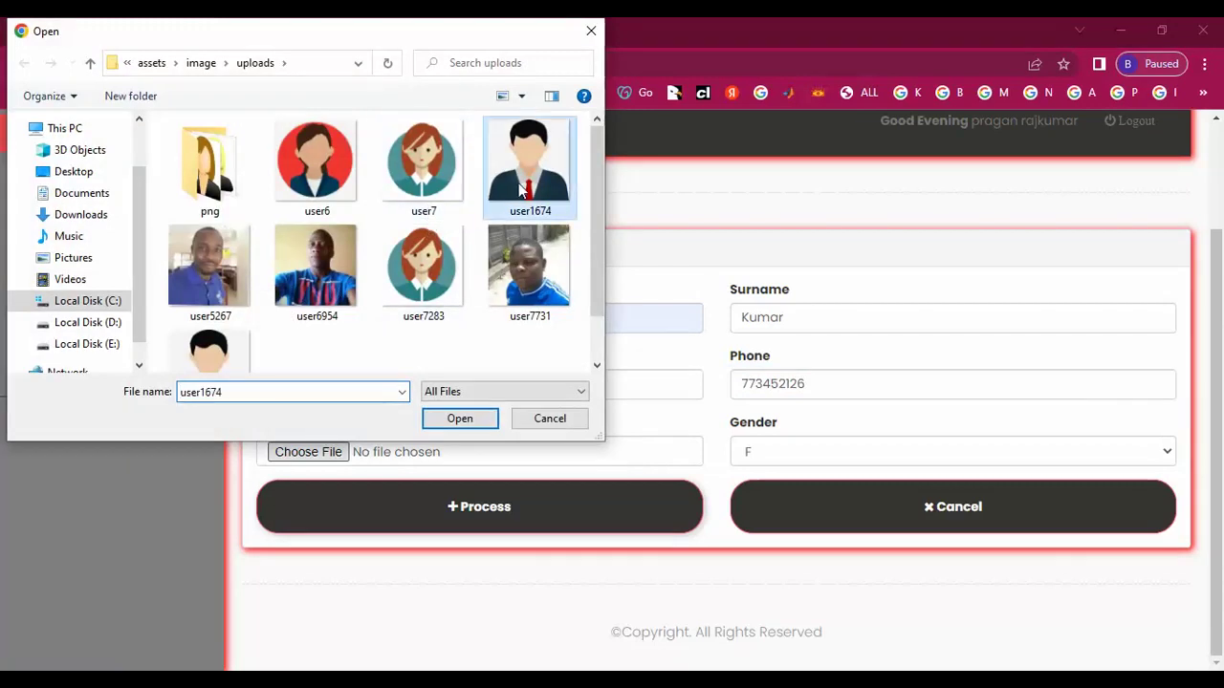
click(457, 417)
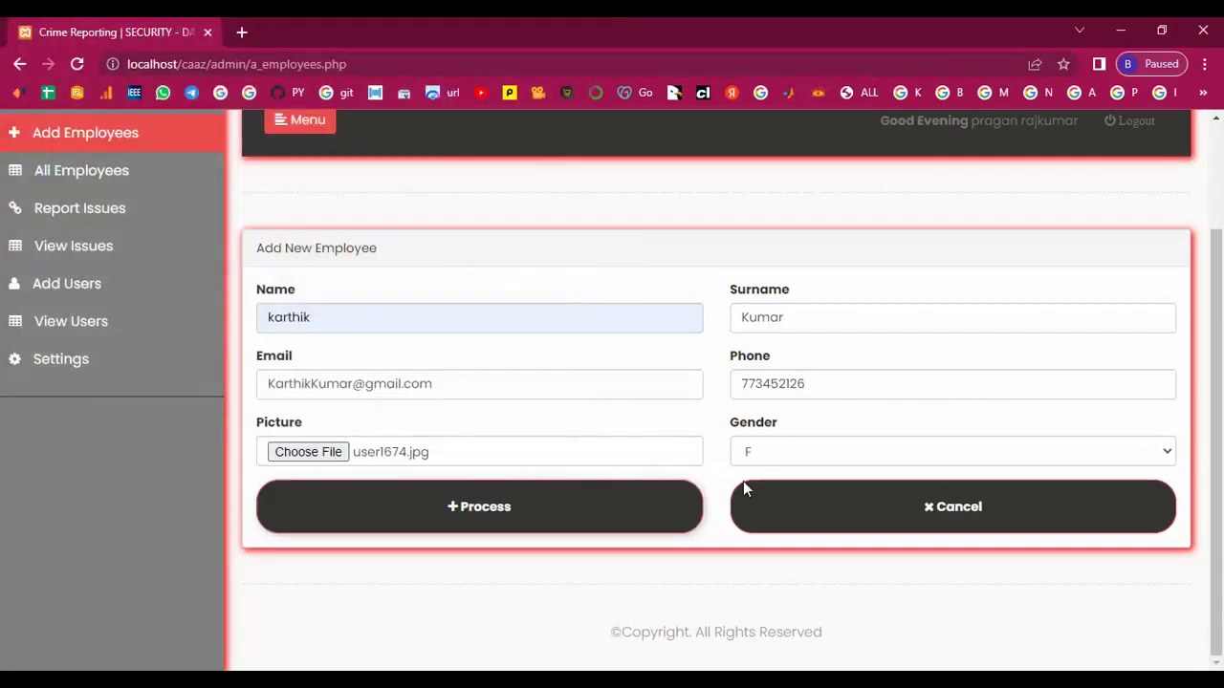
click(784, 451)
click(766, 492)
click(486, 507)
click(105, 275)
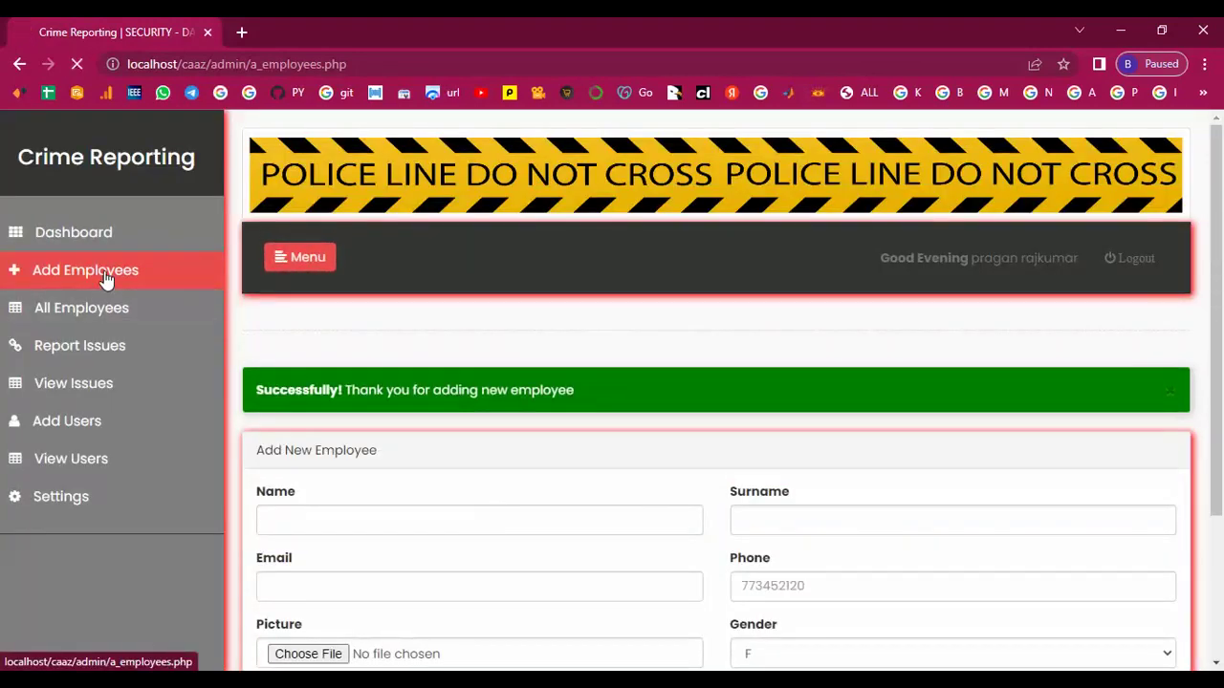
click(319, 459)
Enter the second employee's first name, surname, e-mail address and phone number.
scroll(321, 457, down, 3)
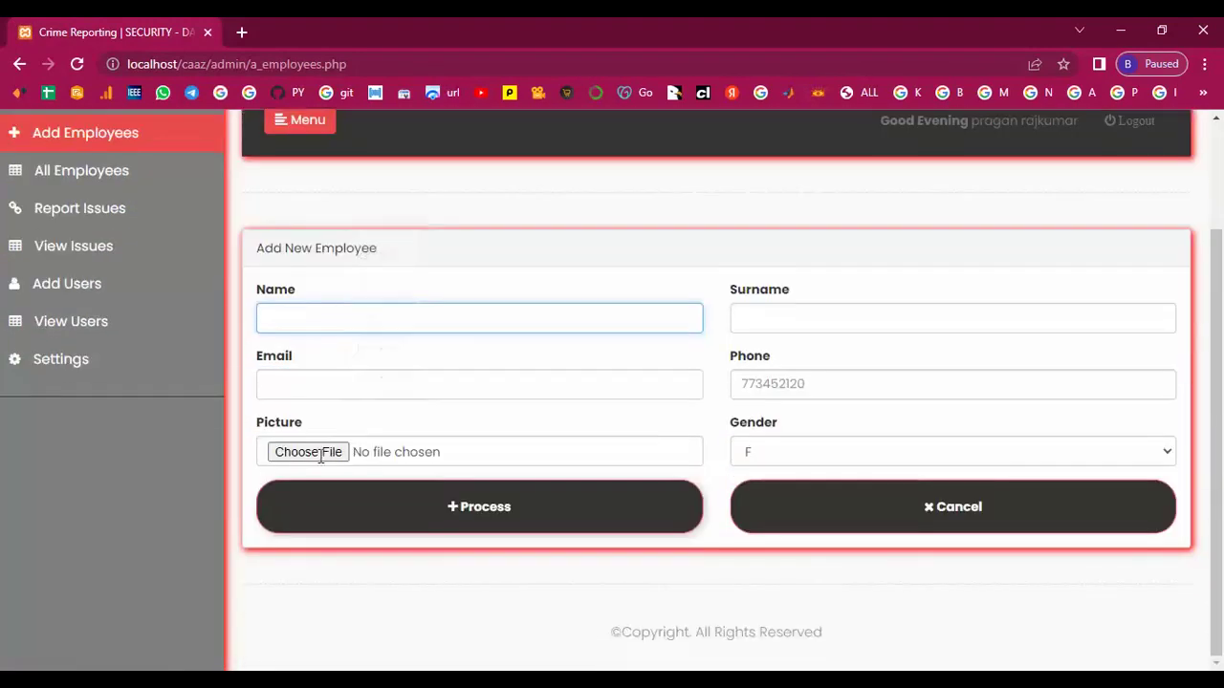
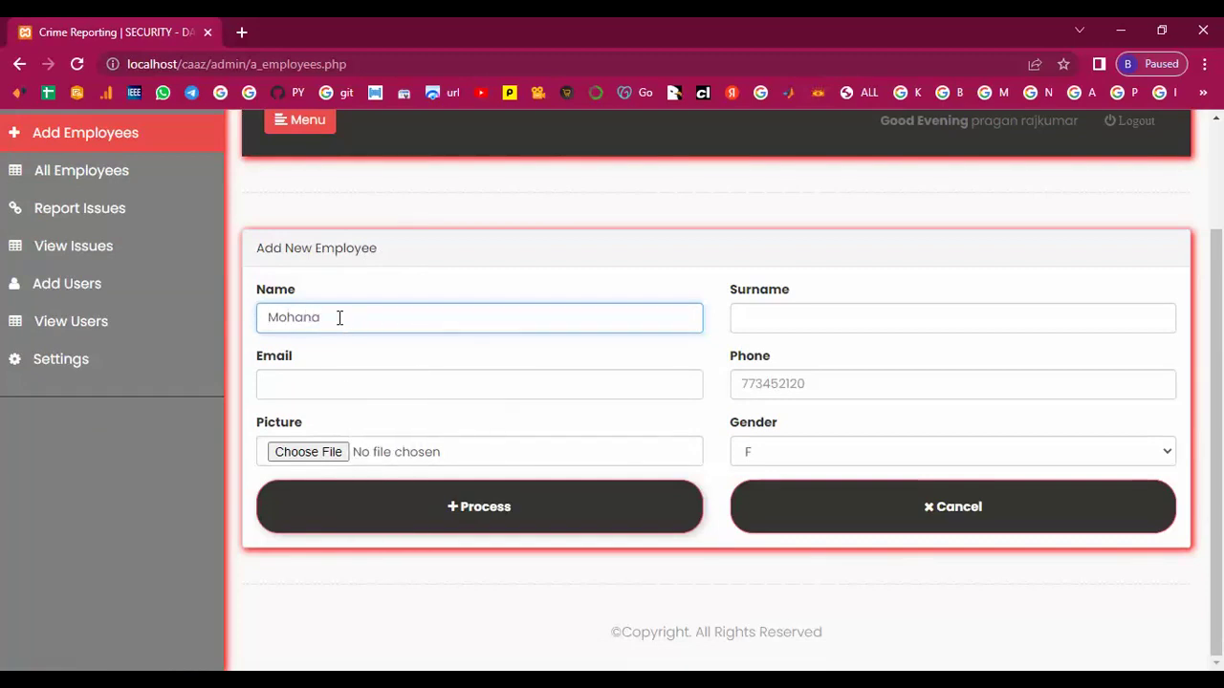
click(765, 317)
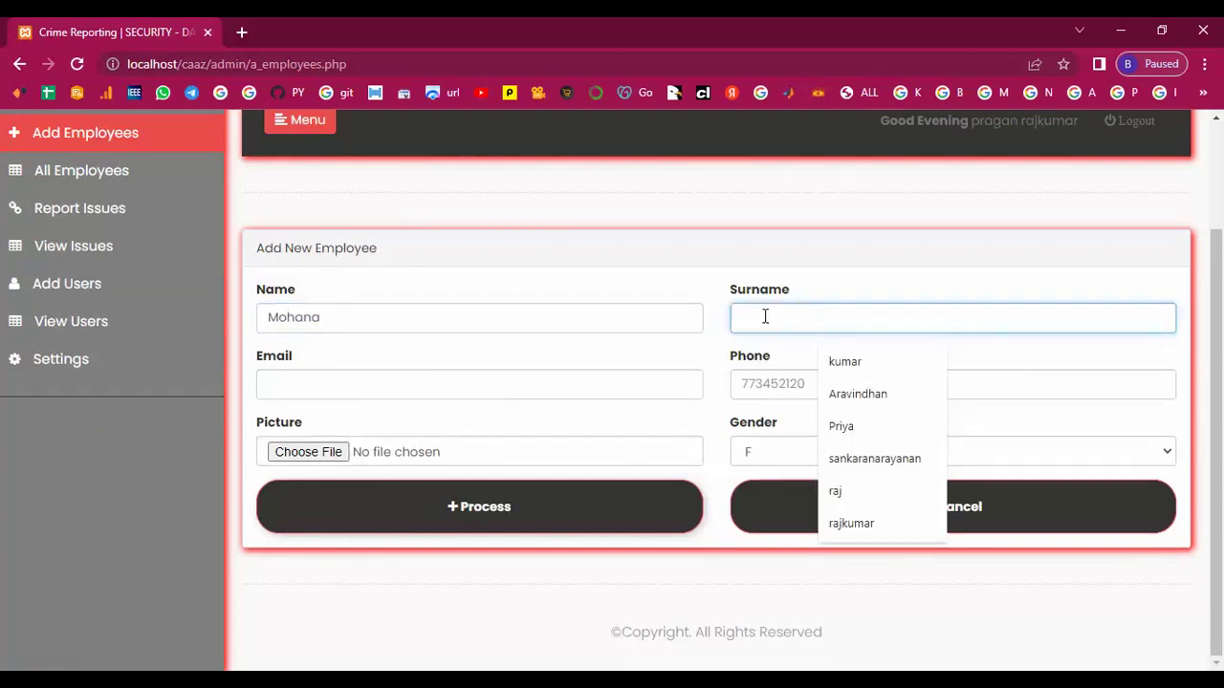
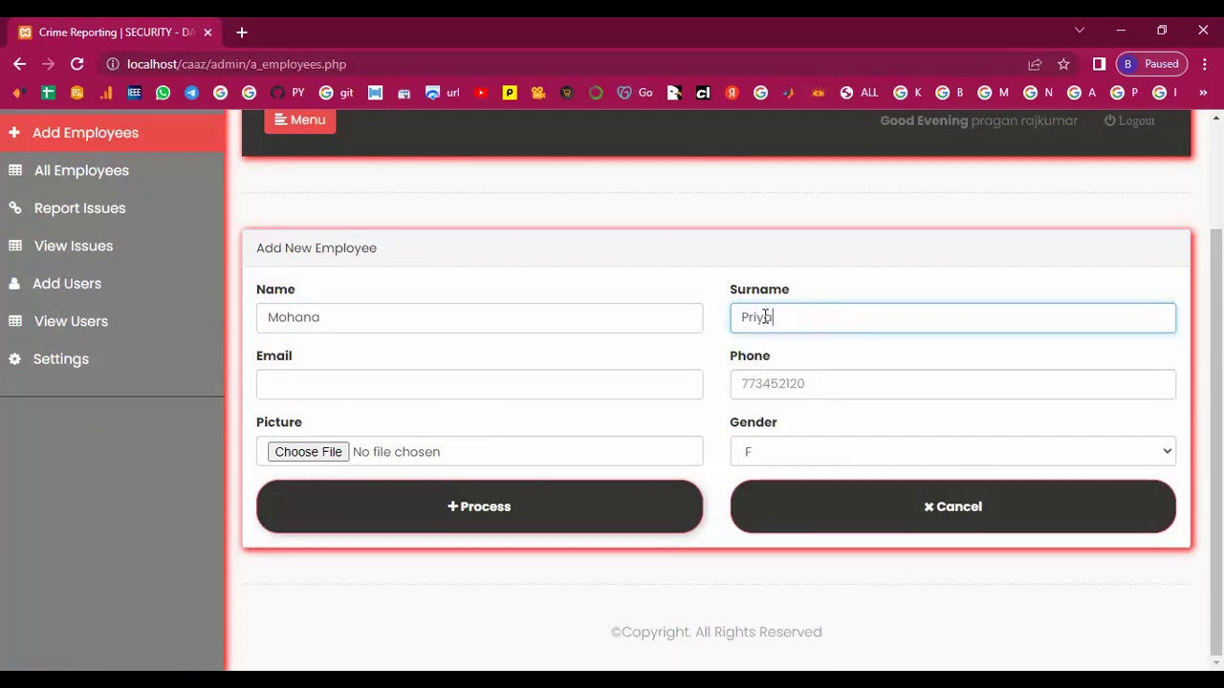
click(288, 381)
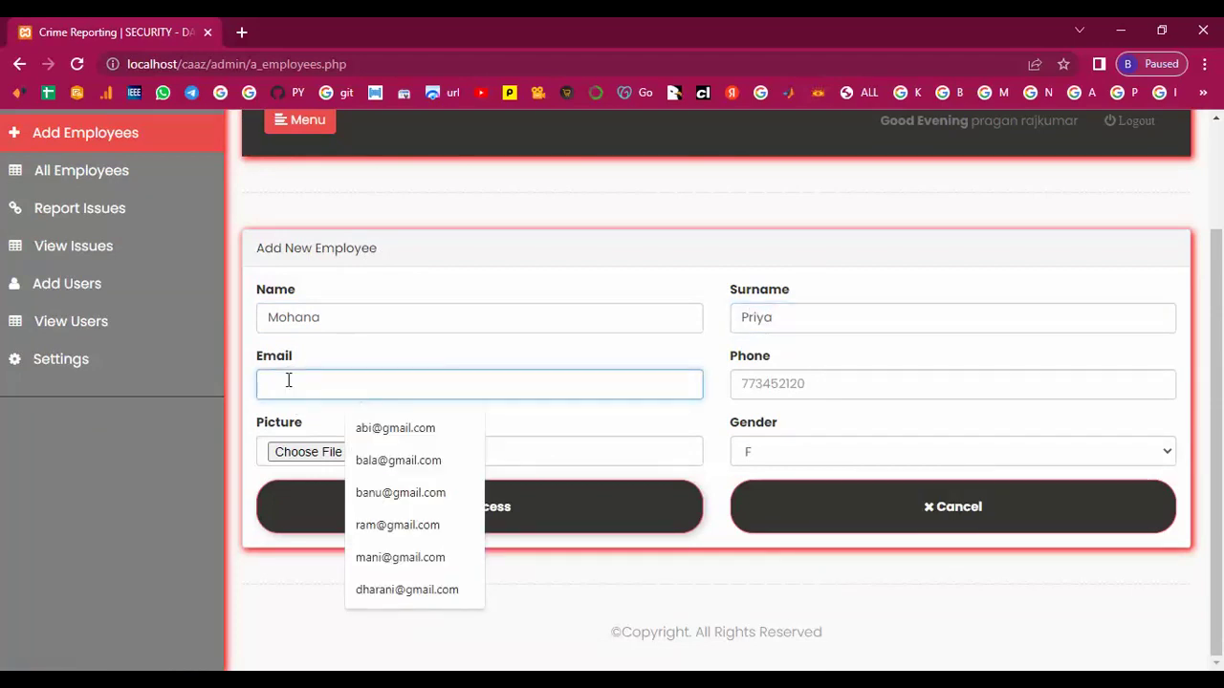
text(m)
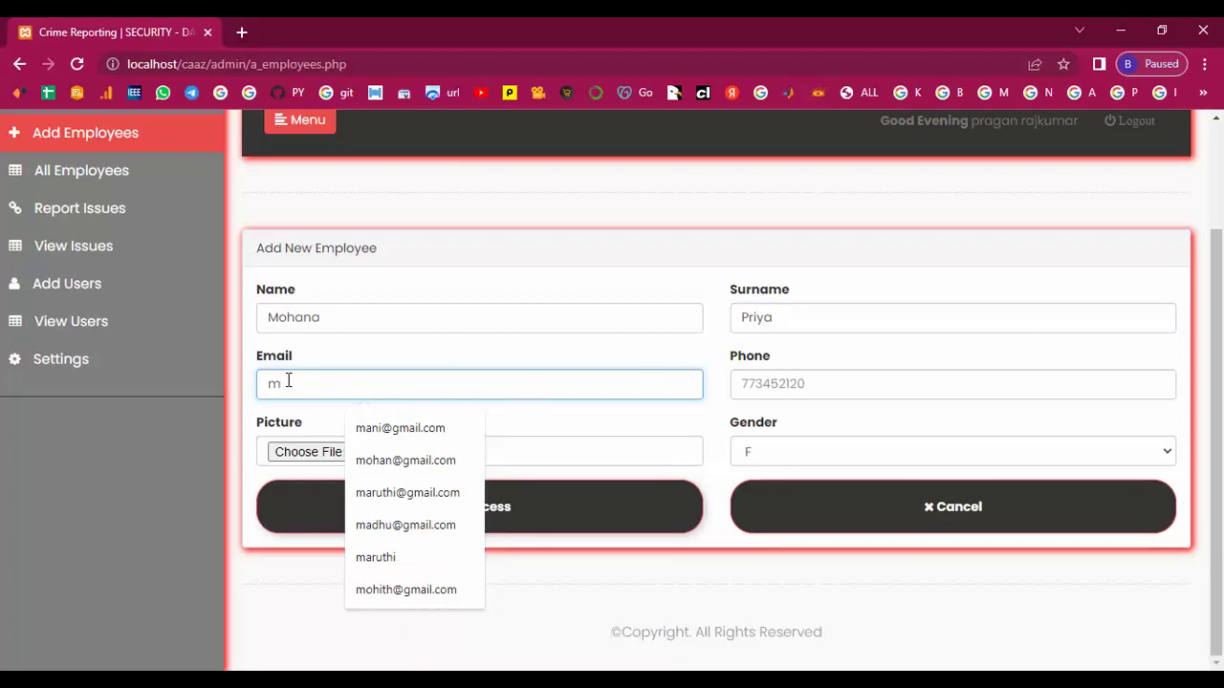
text(ohana)
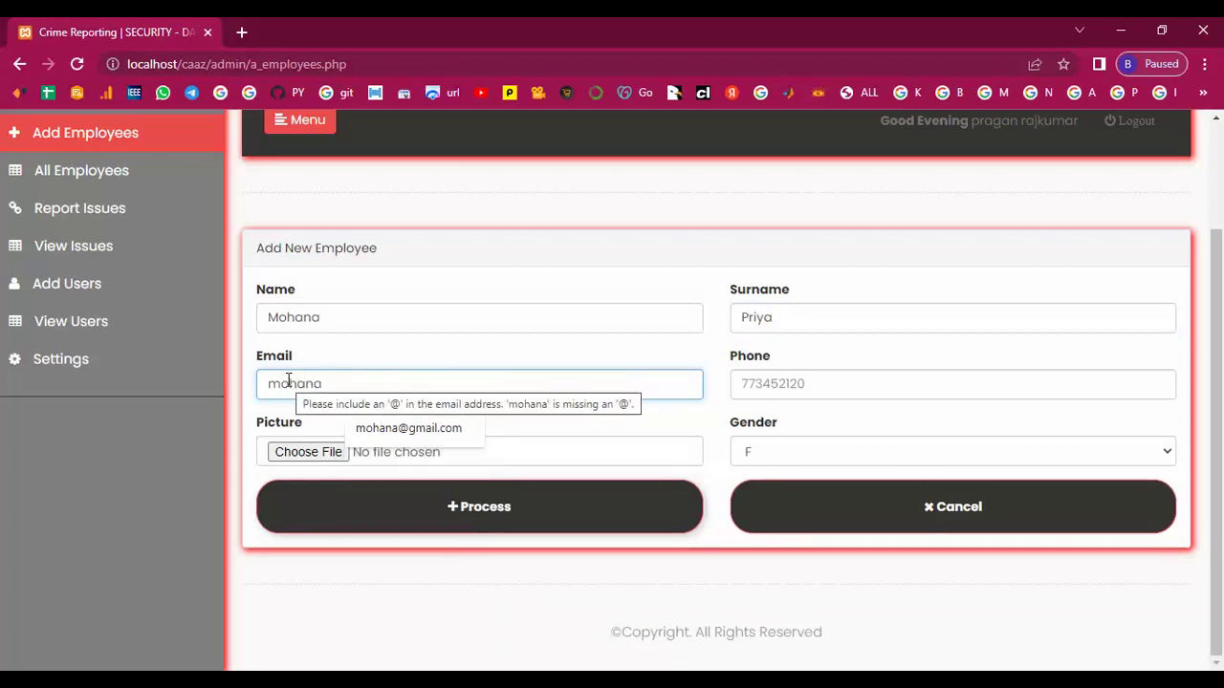
click(360, 428)
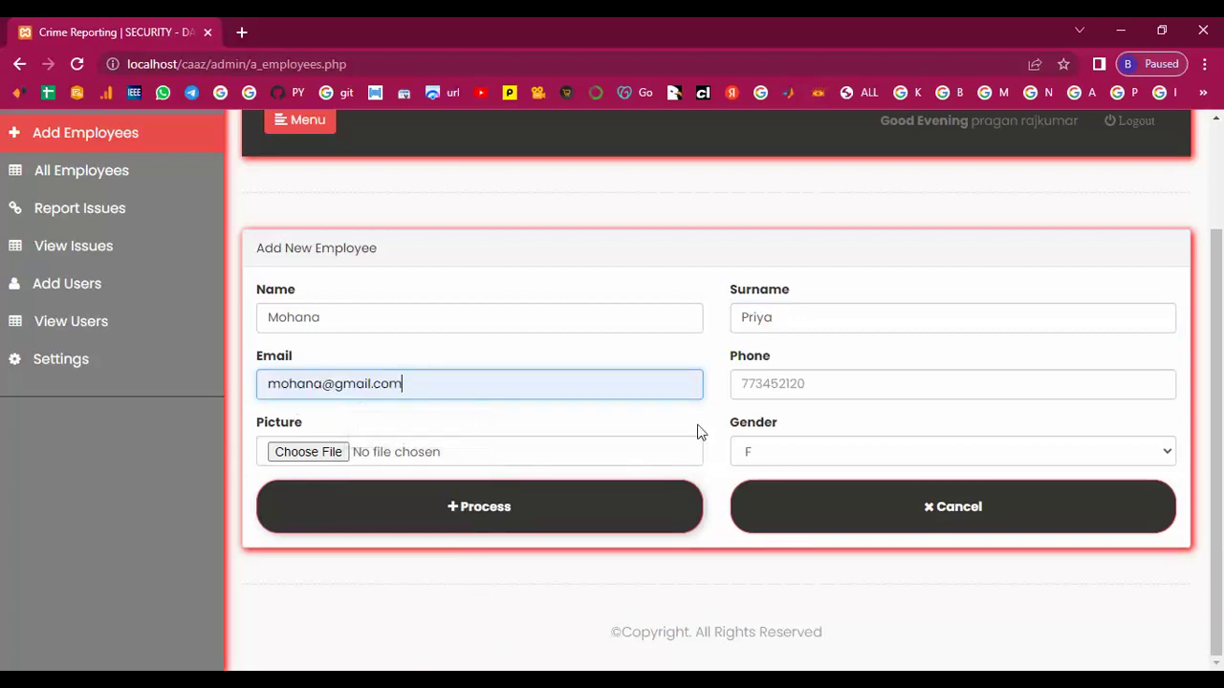
click(826, 383)
text(773452129)
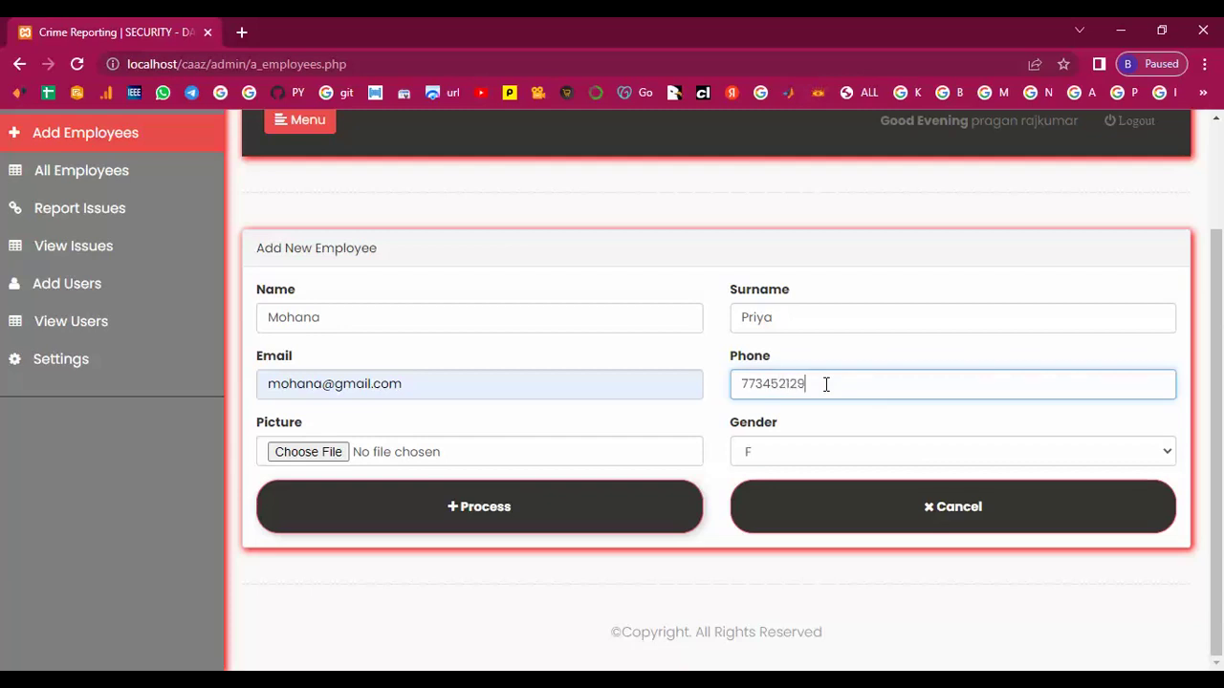
Attach picture user7283, submit the employee, and view the All Employees list.
click(326, 452)
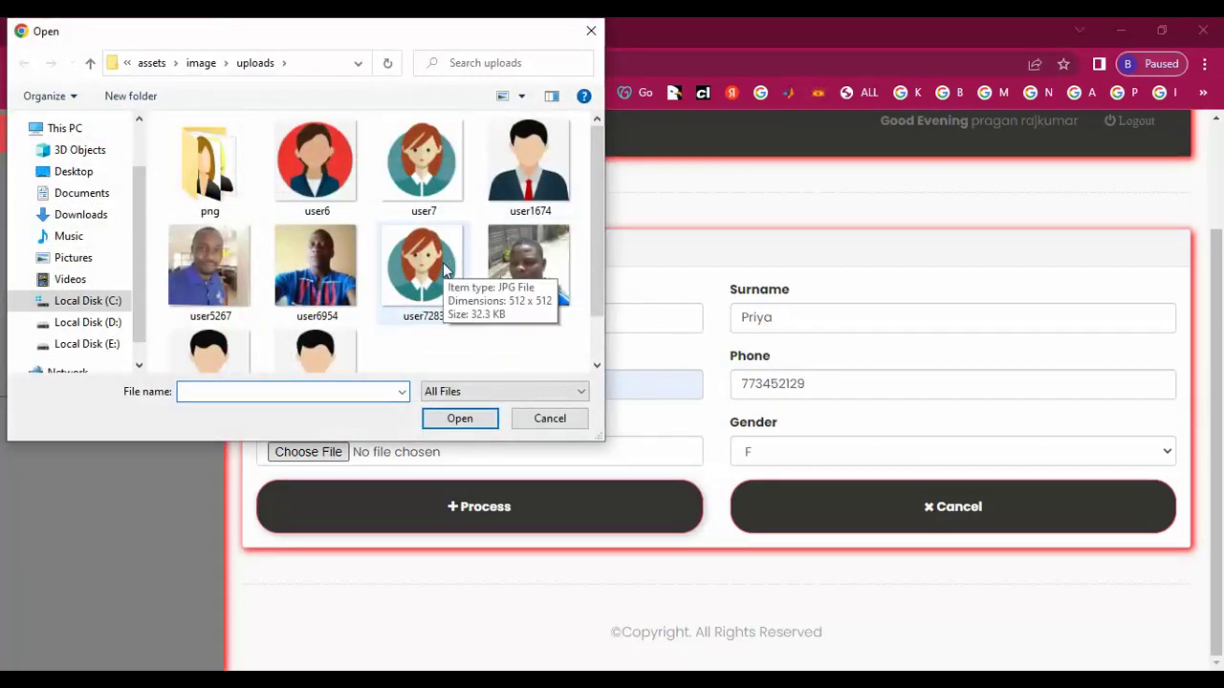
click(443, 271)
click(459, 420)
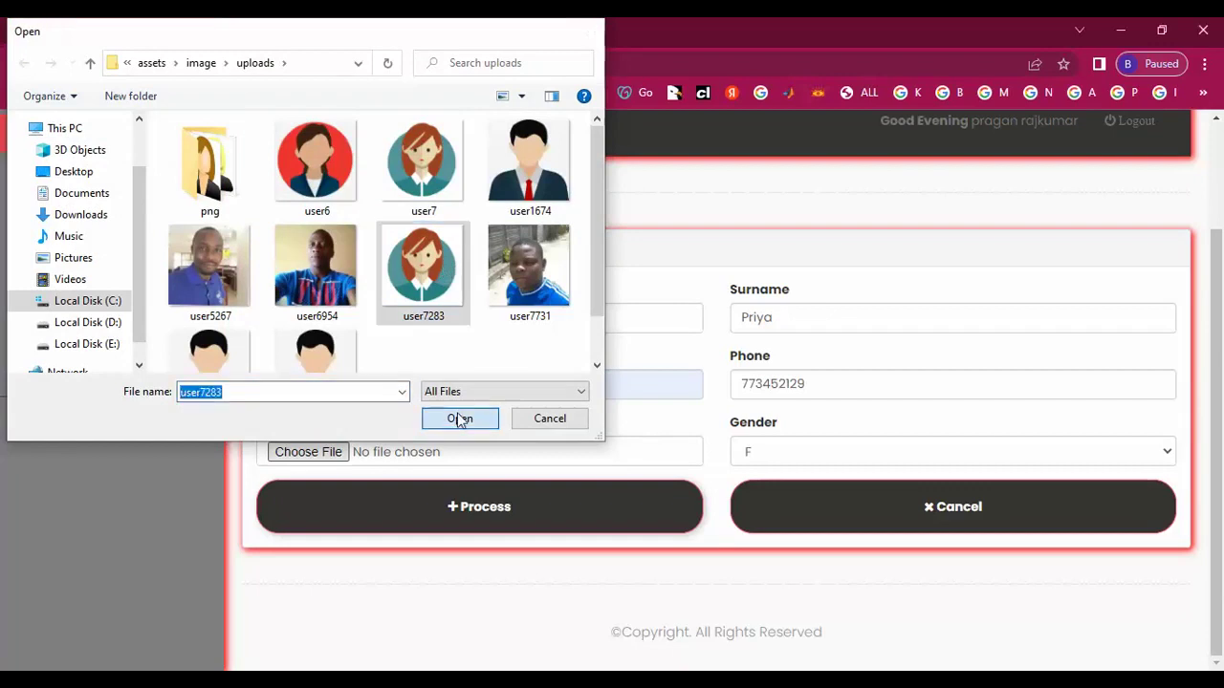
click(501, 518)
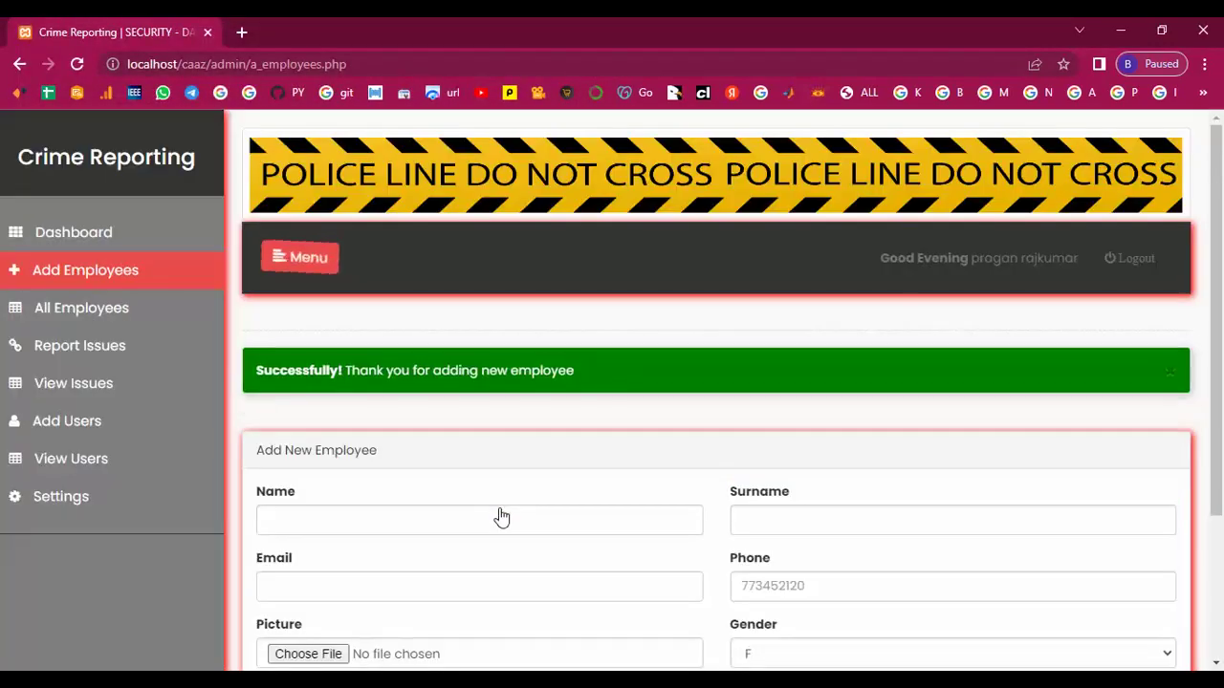
click(100, 314)
scroll(350, 445, down, 3)
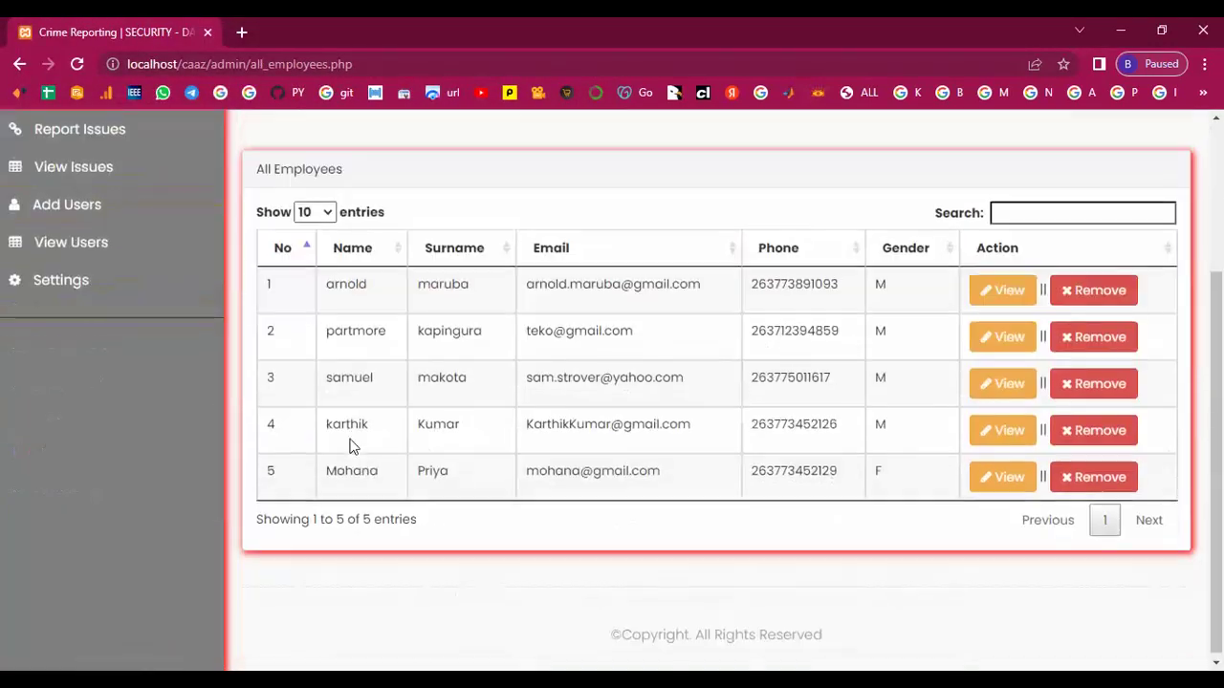
click(1004, 430)
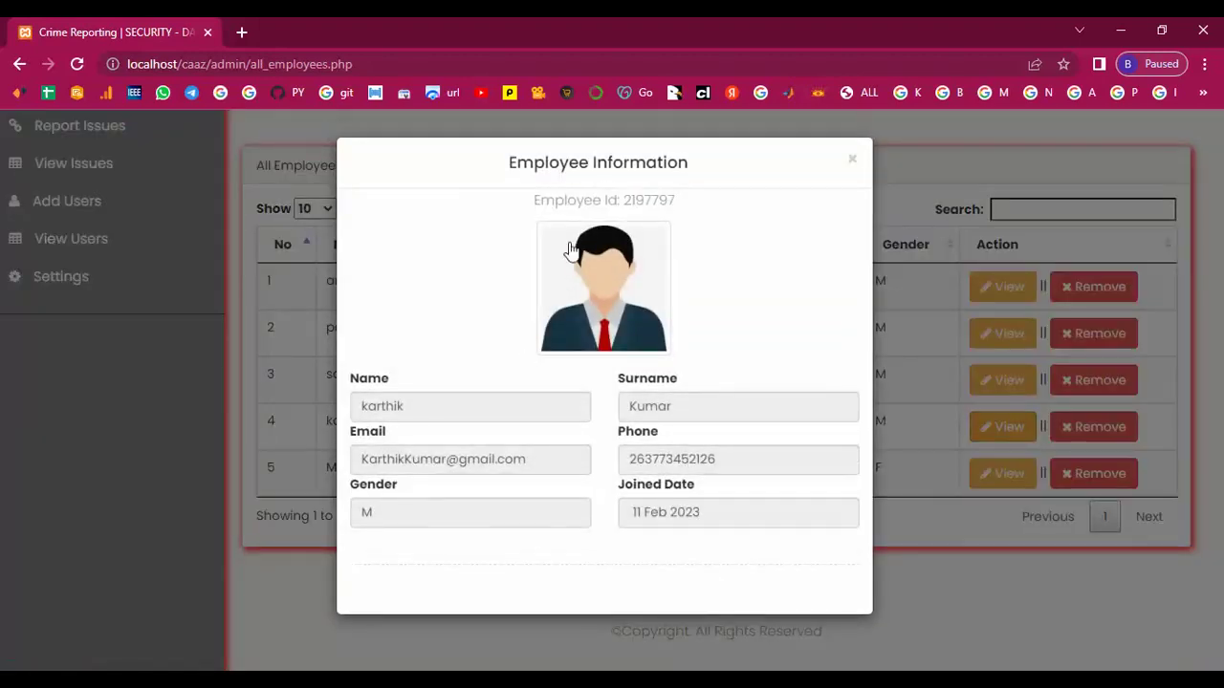
click(851, 164)
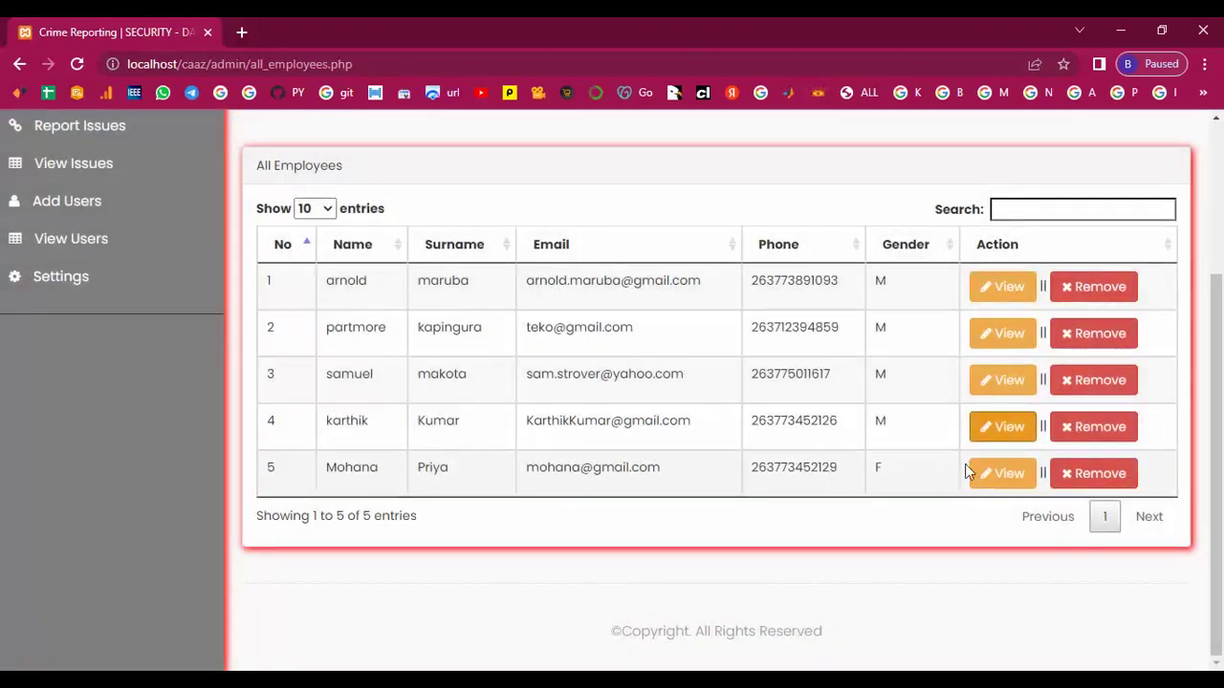
click(994, 472)
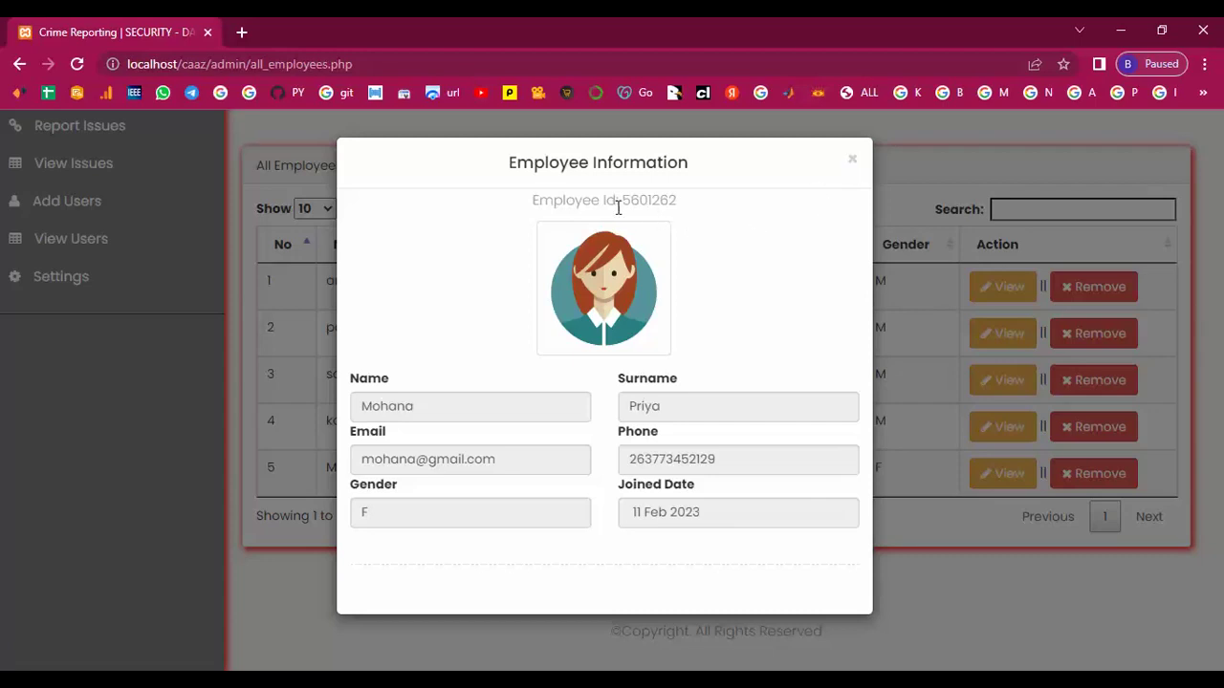
drag(626, 203, 691, 200)
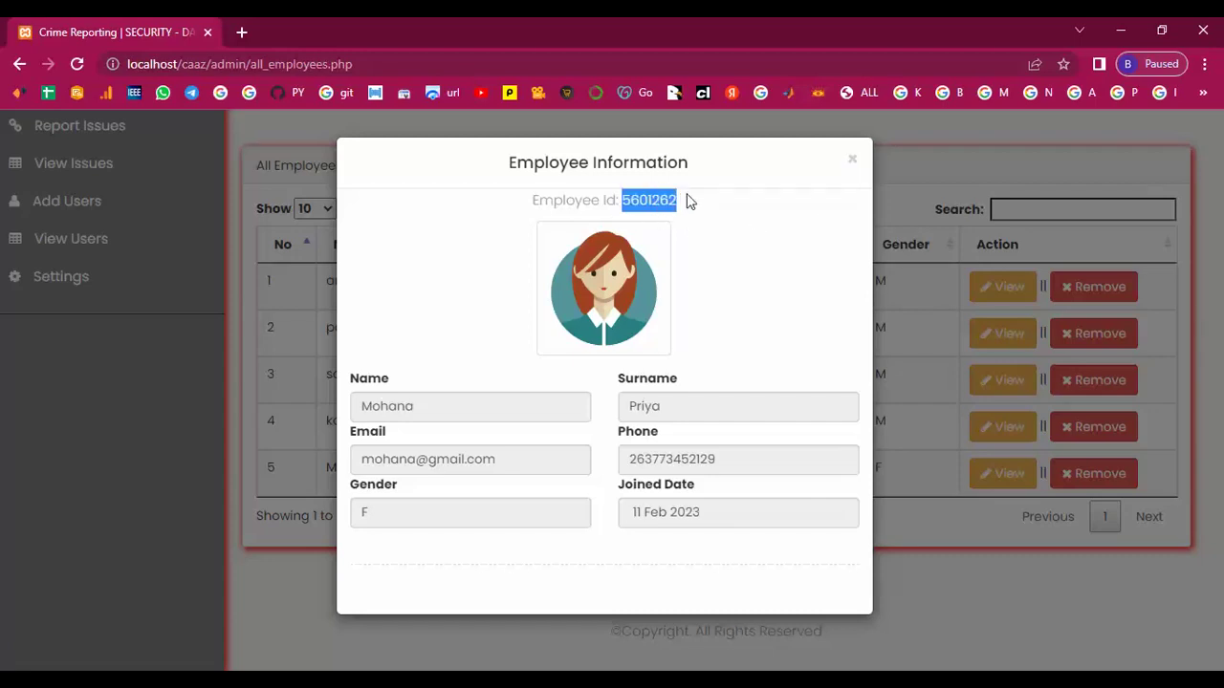
click(857, 167)
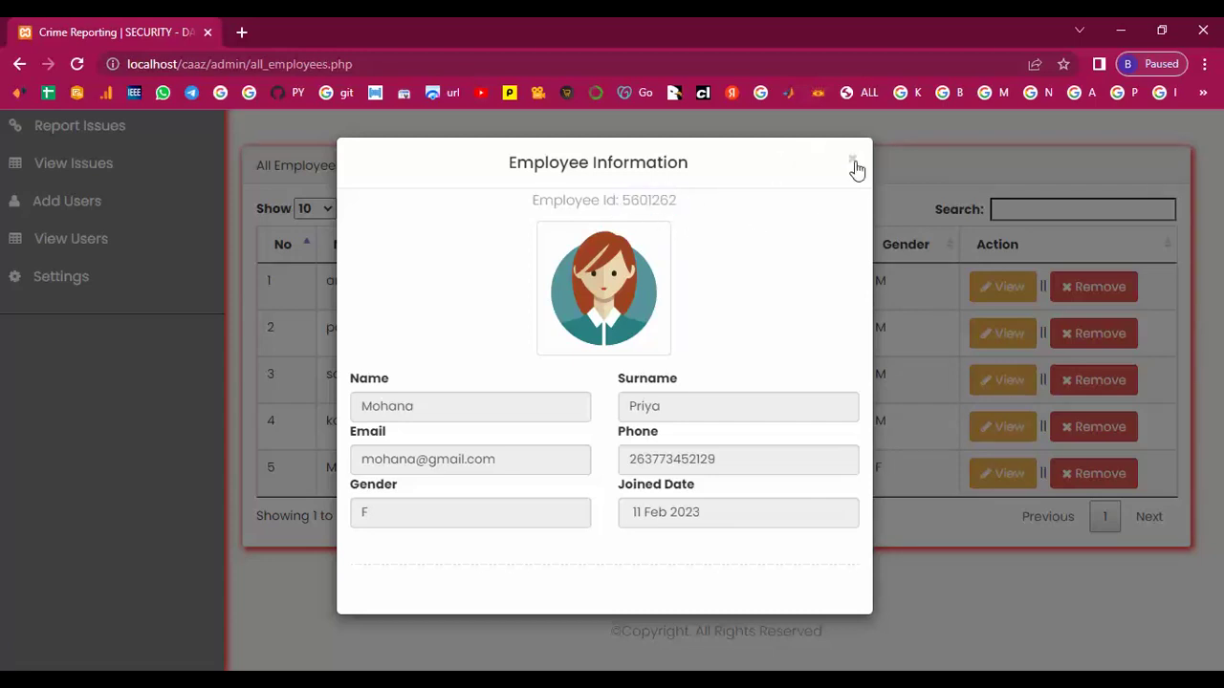
click(855, 164)
click(1002, 427)
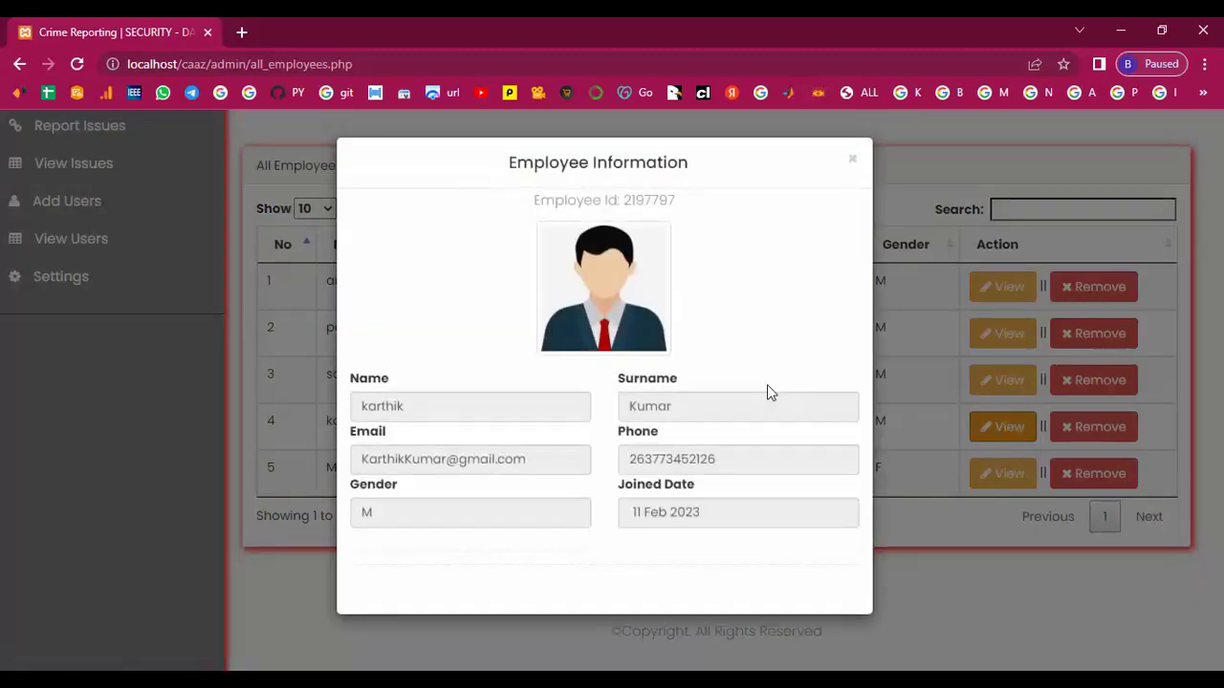
drag(654, 198, 683, 202)
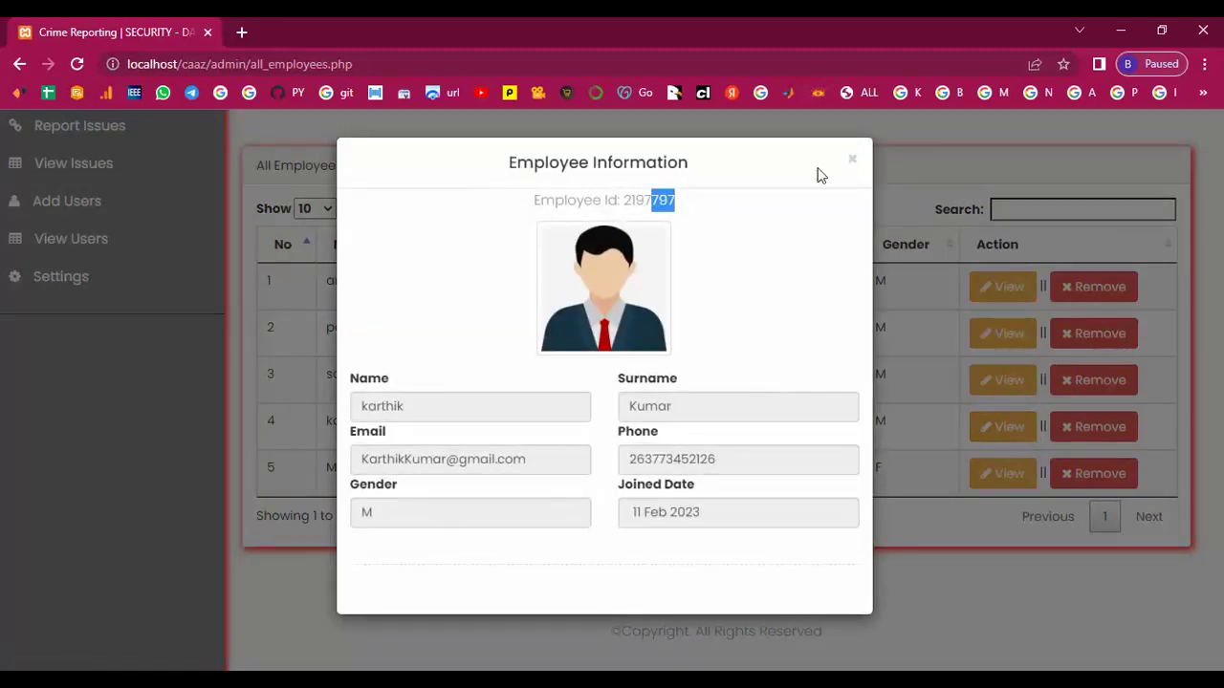
click(850, 160)
scroll(355, 413, up, 3)
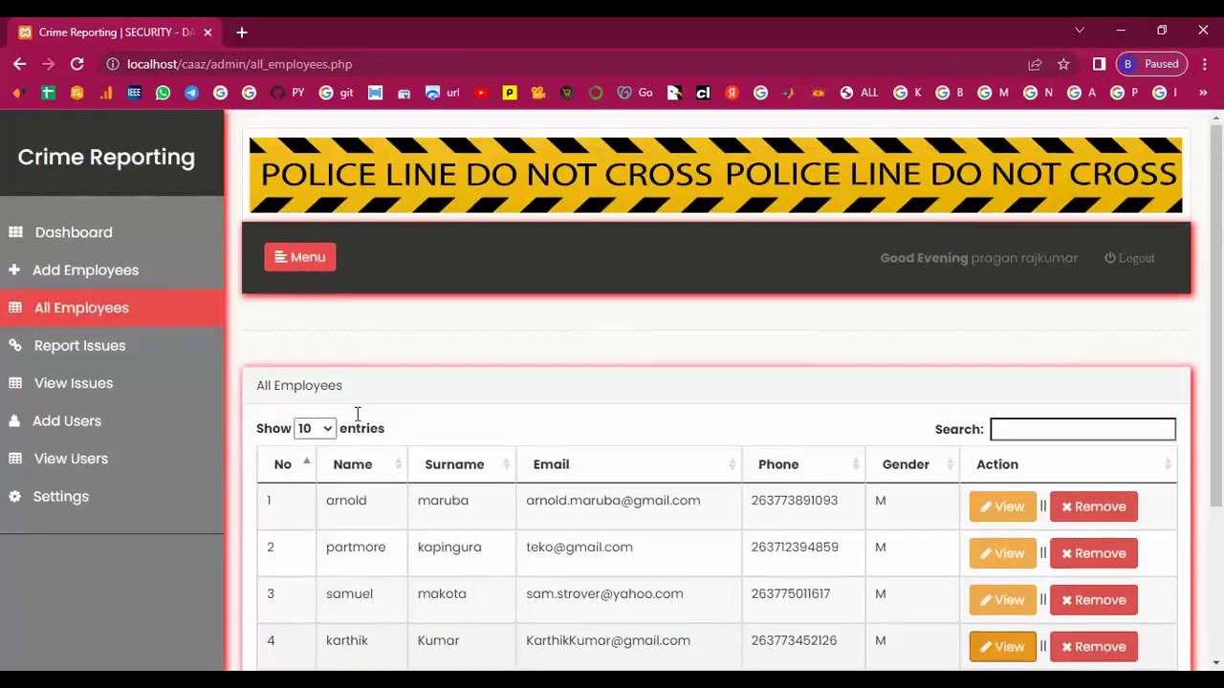
click(58, 348)
File a Critical case against the newly added employee, described 'Very Critical'.
scroll(60, 354, down, 2)
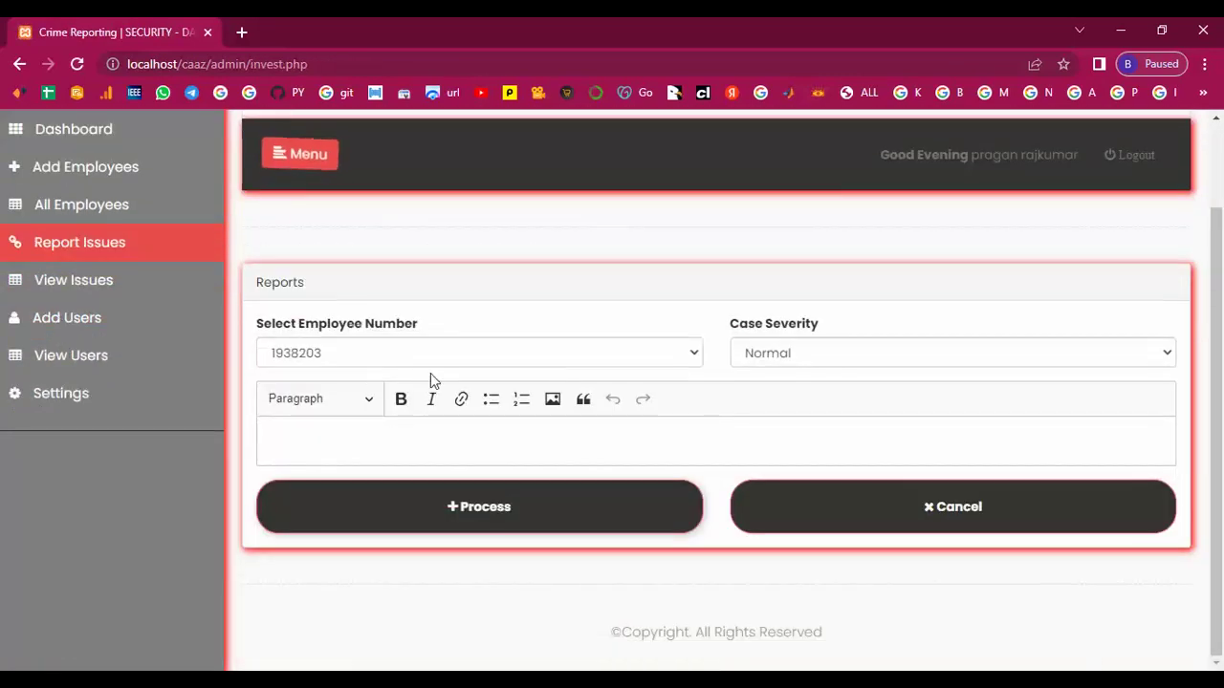
click(697, 355)
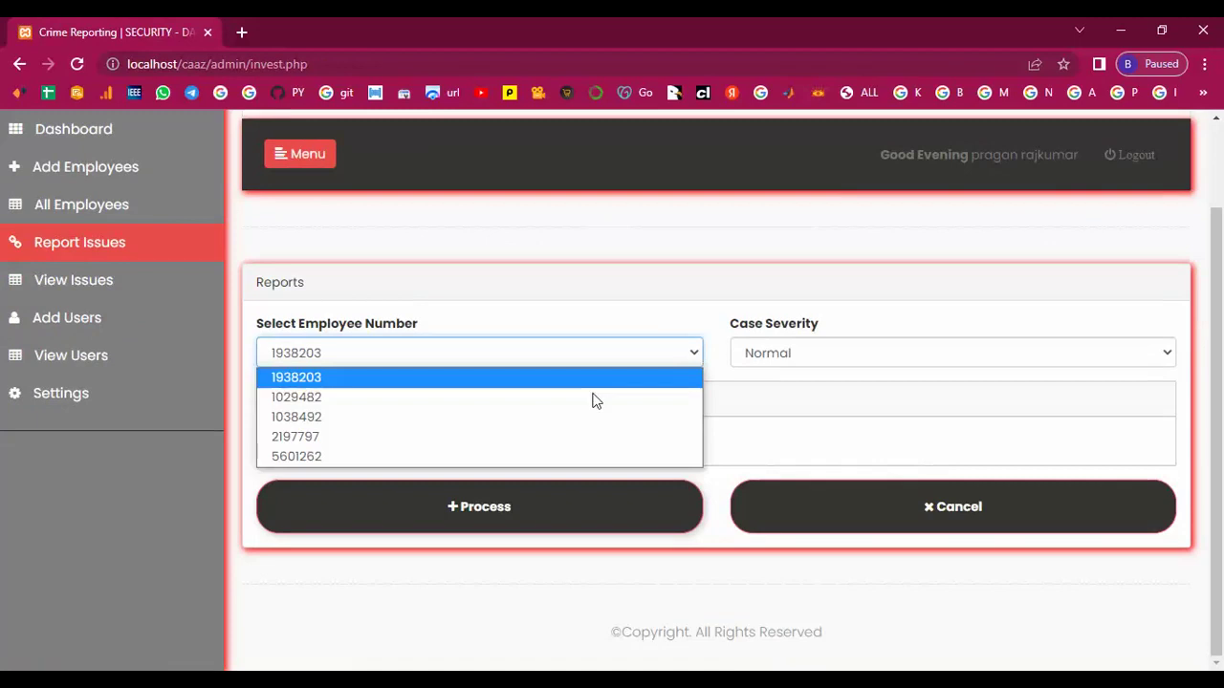
click(326, 457)
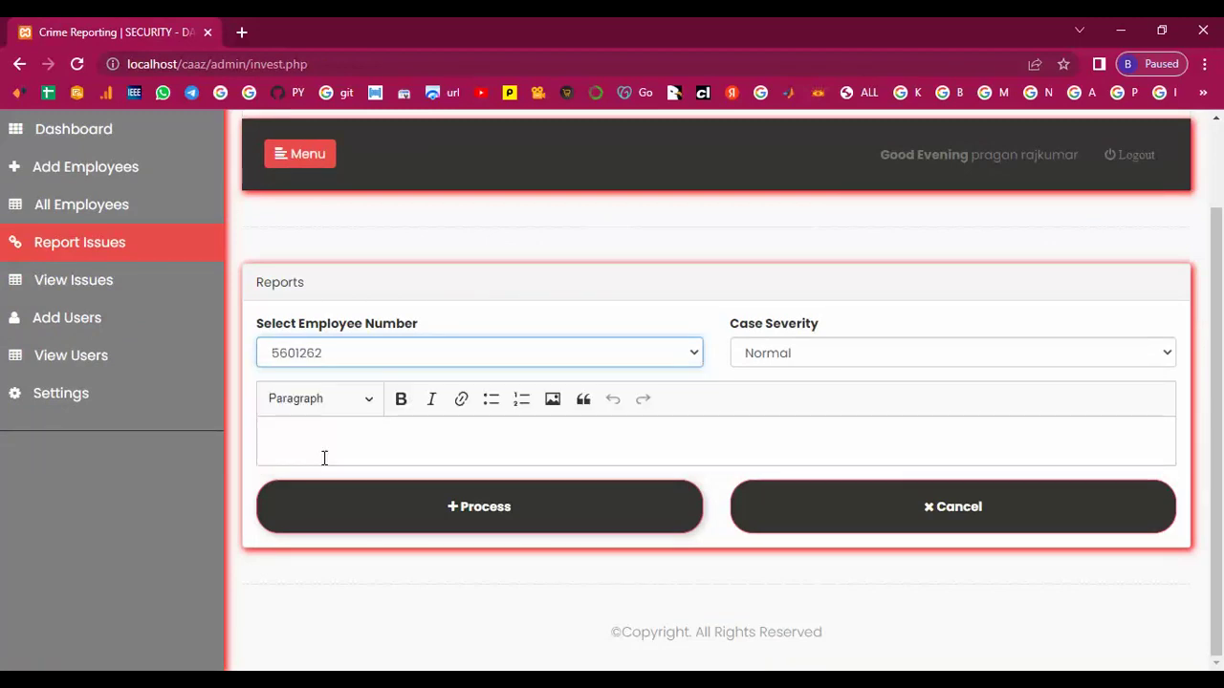
click(805, 358)
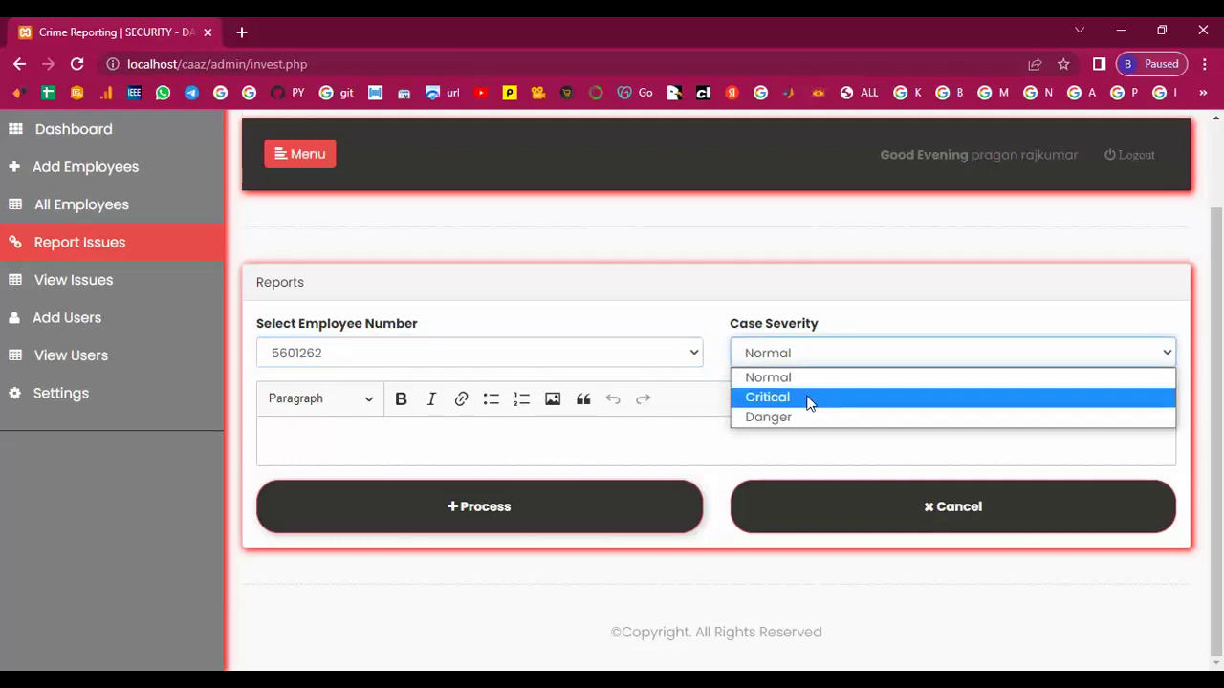
click(806, 398)
click(431, 440)
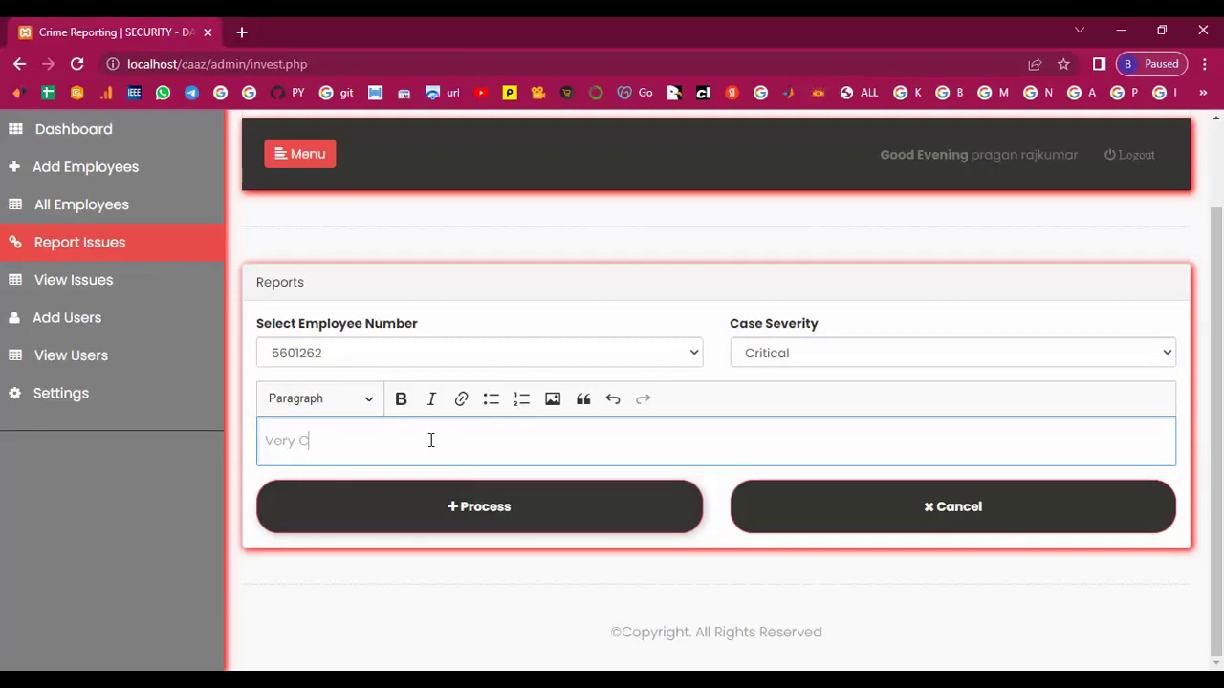
text(Very Critical)
click(456, 517)
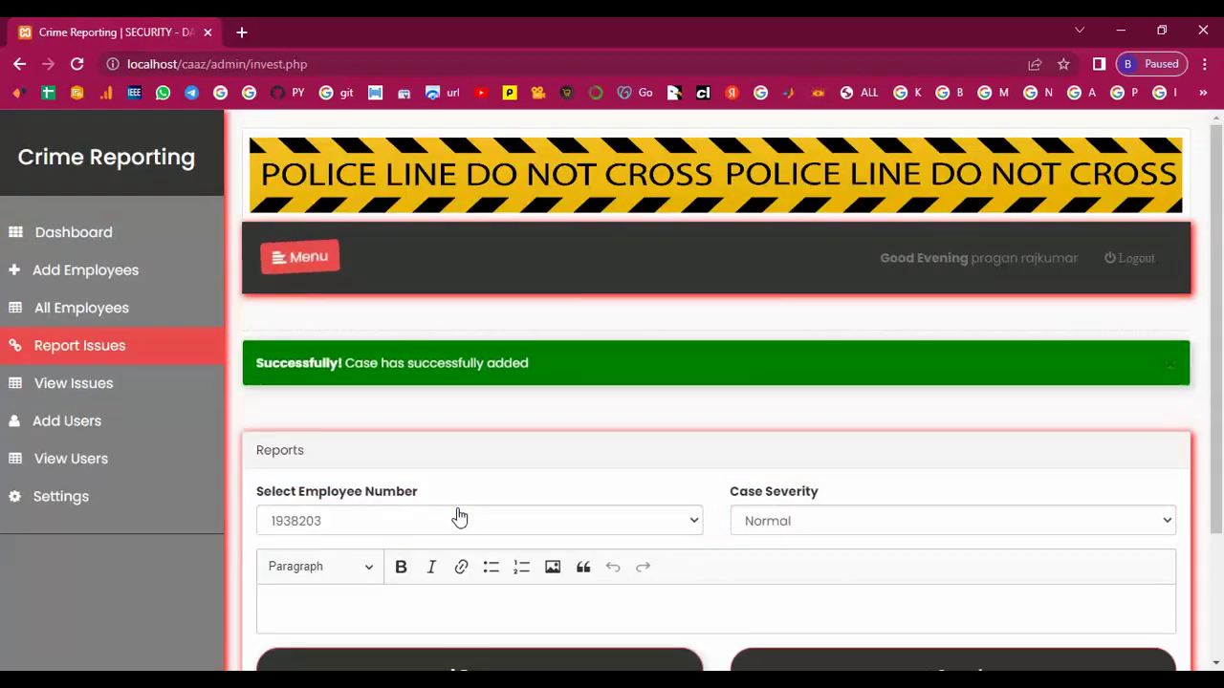
File a Danger case for the fourth listed employee, described 'Very Danger'.
click(694, 524)
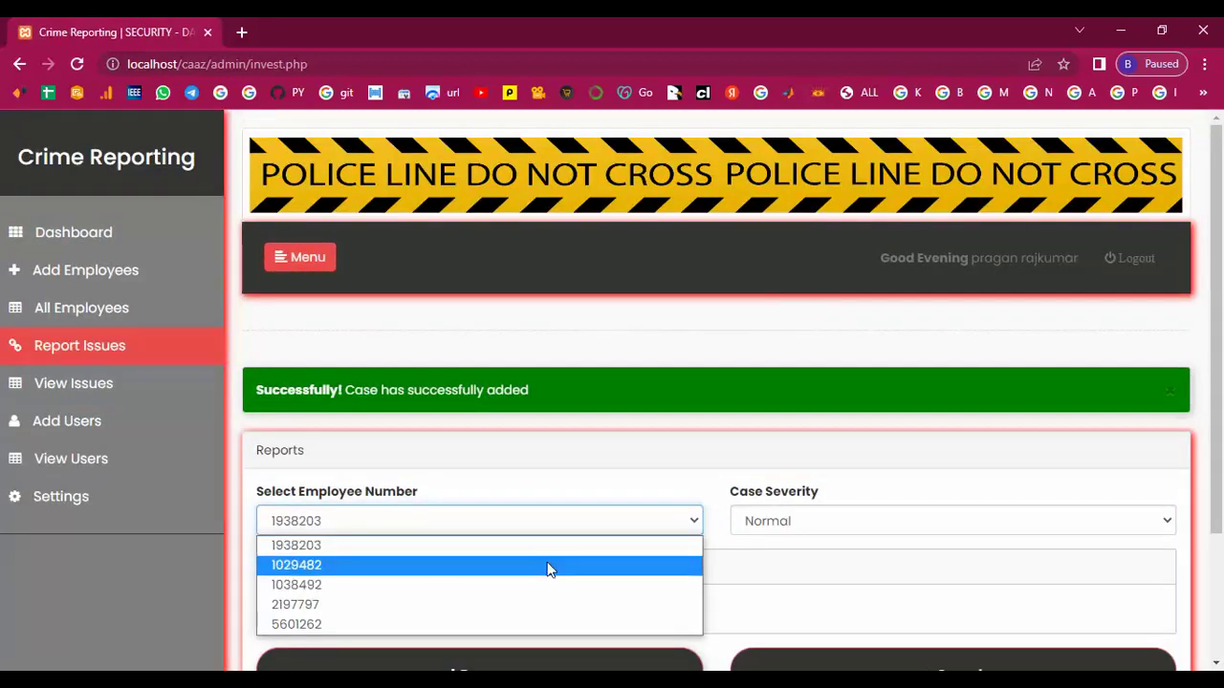
click(310, 608)
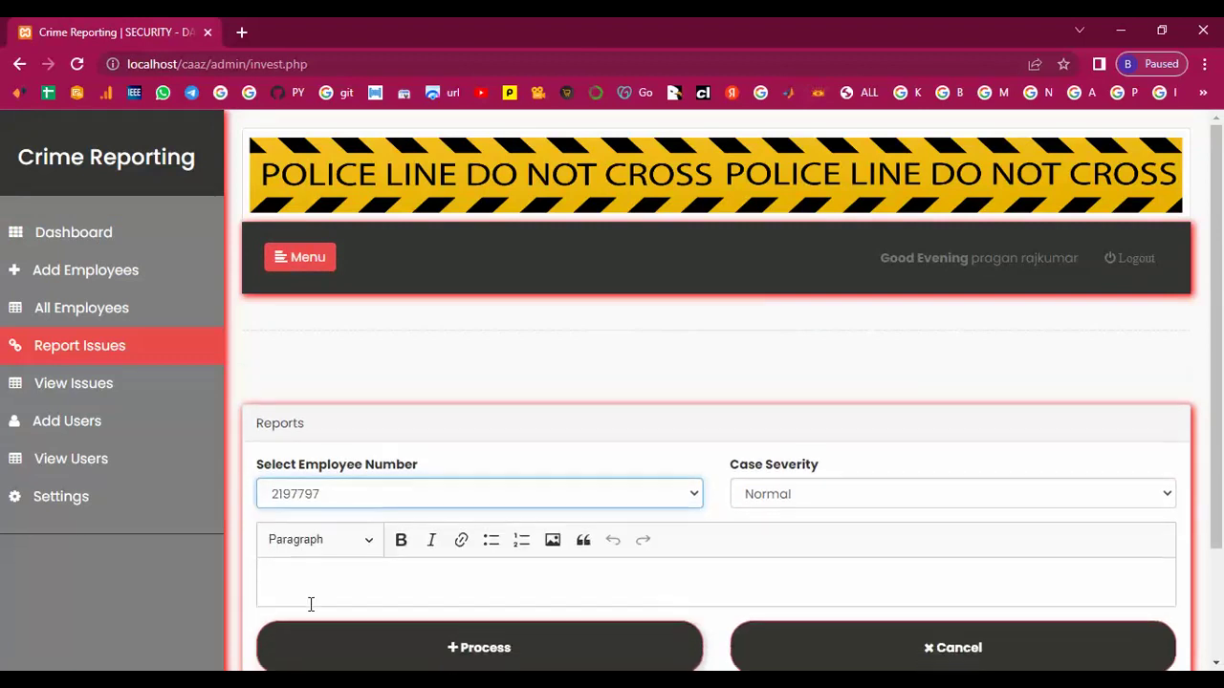
click(913, 456)
click(810, 521)
click(374, 536)
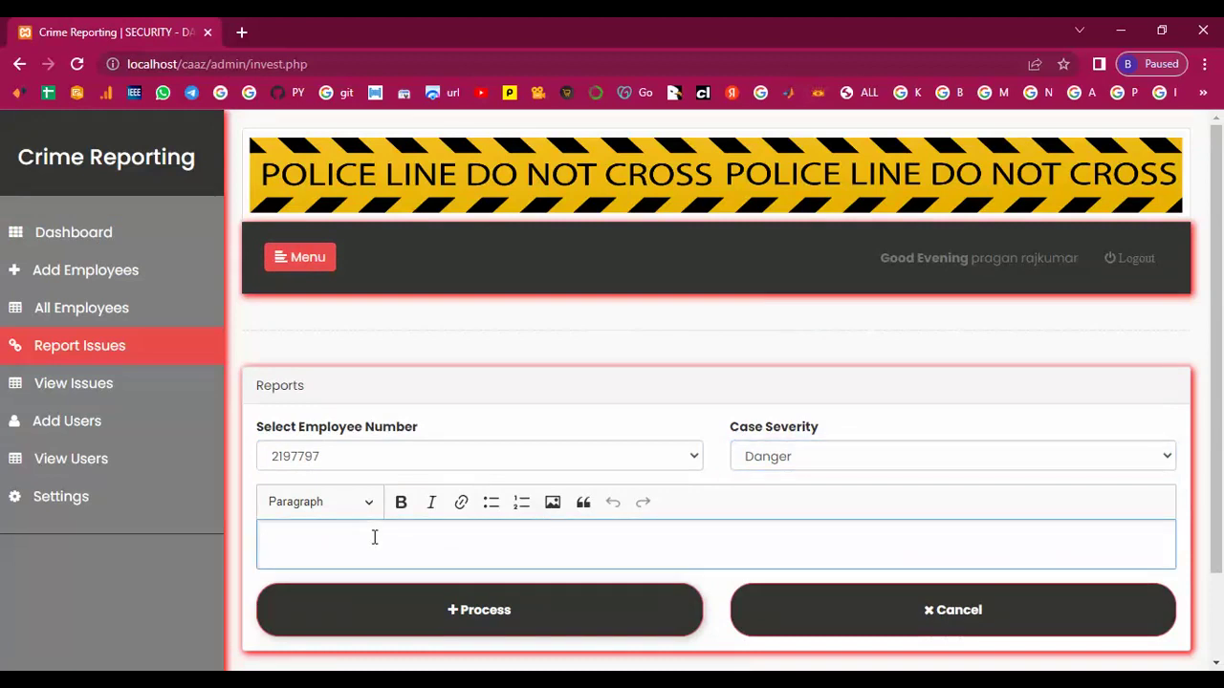
text(V)
click(457, 621)
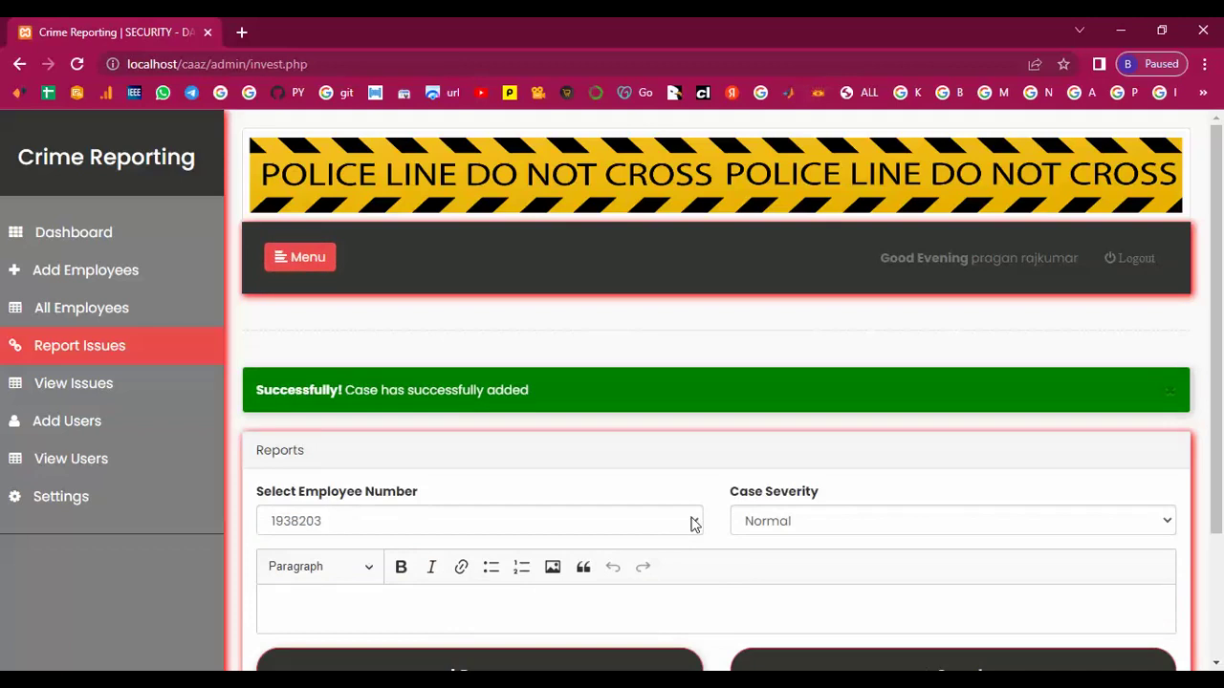
click(693, 520)
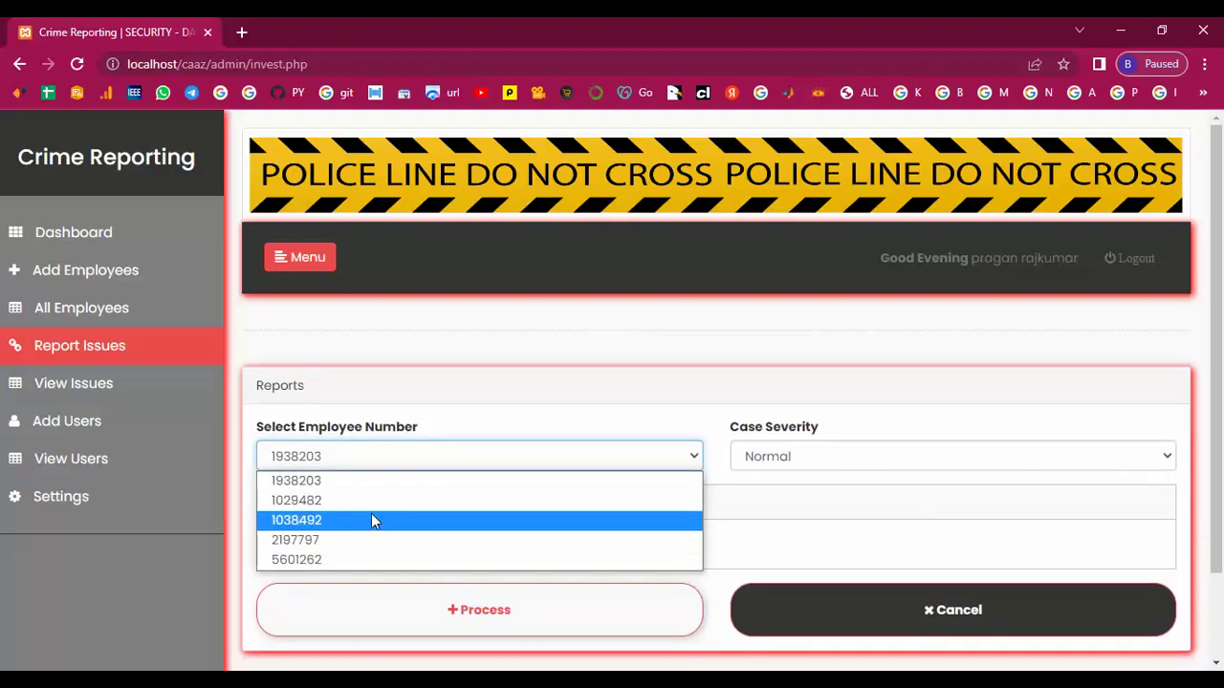
File another 'Very Danger' Danger case for the third listed employee, then view All Issues.
click(371, 519)
click(992, 463)
click(851, 528)
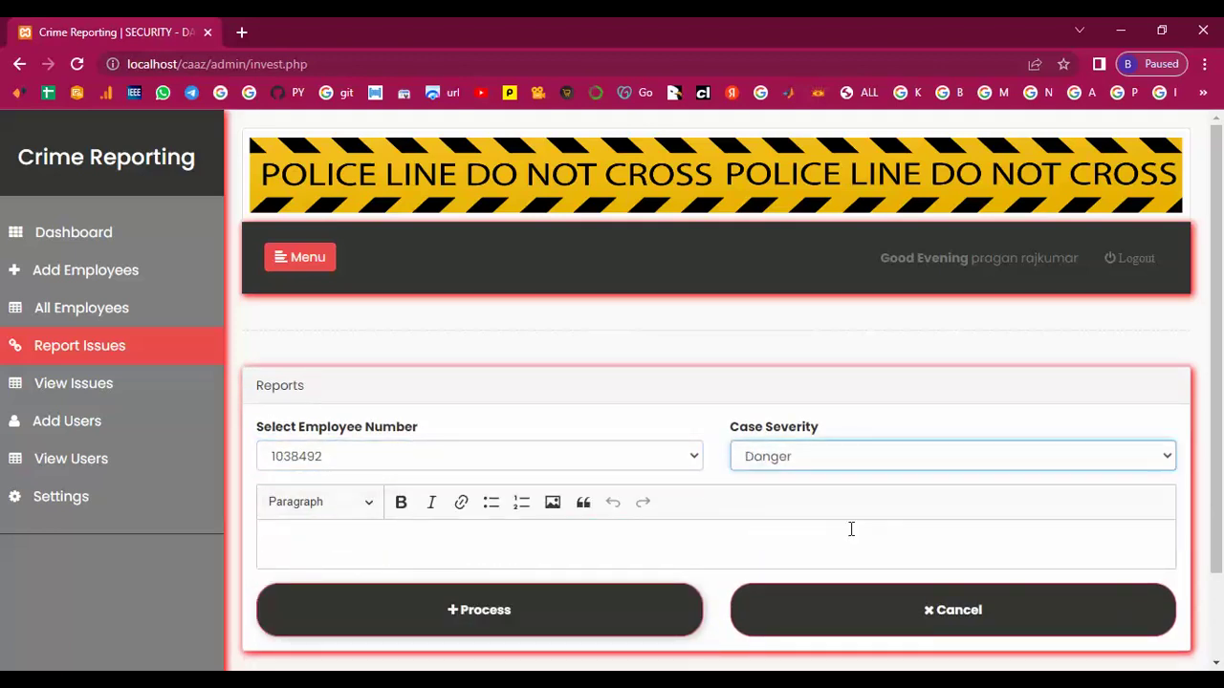
click(532, 537)
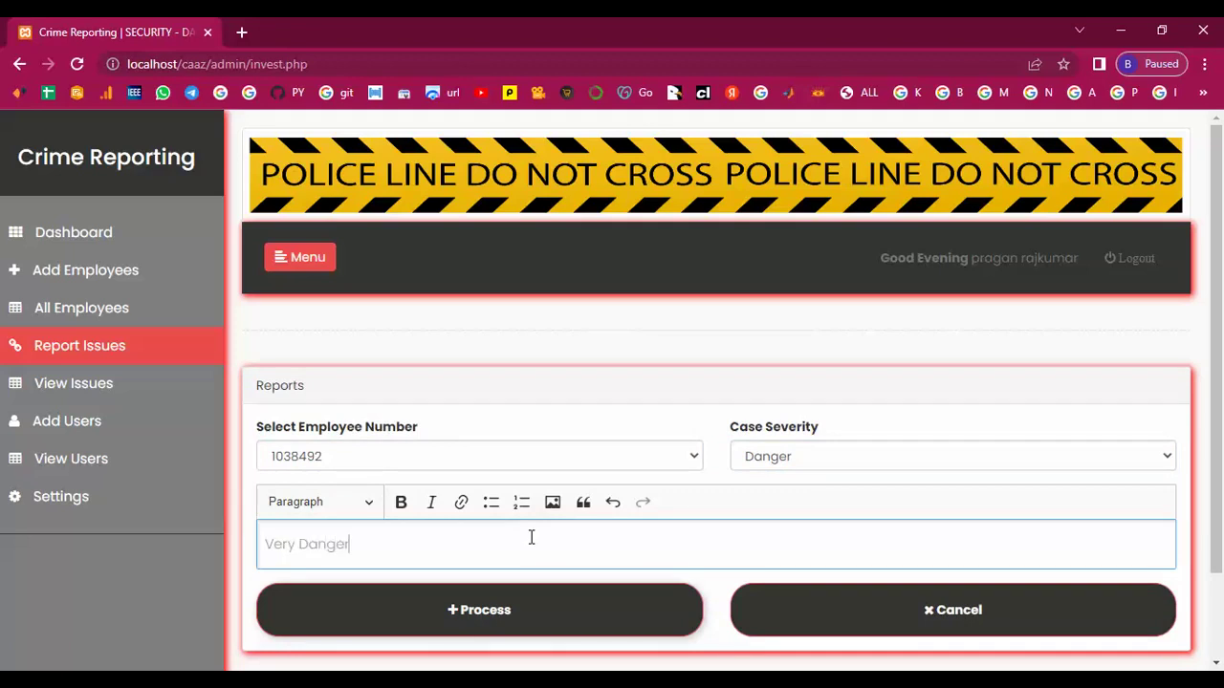
scroll(531, 537, down, 1)
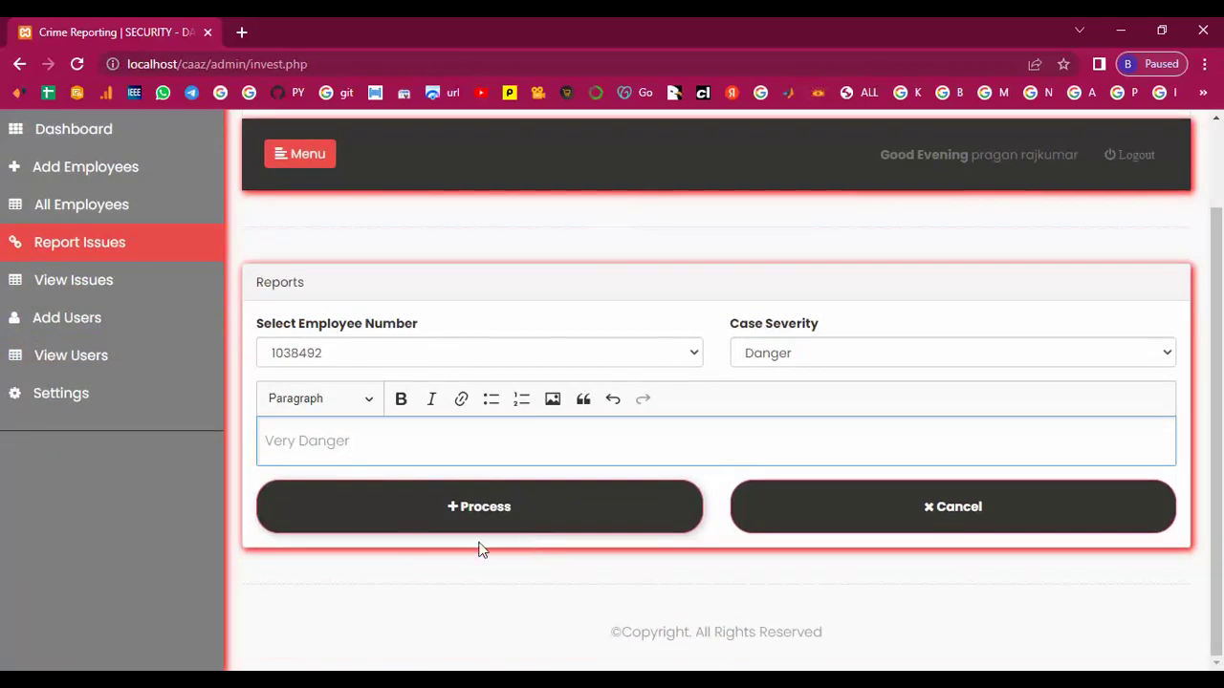
click(483, 514)
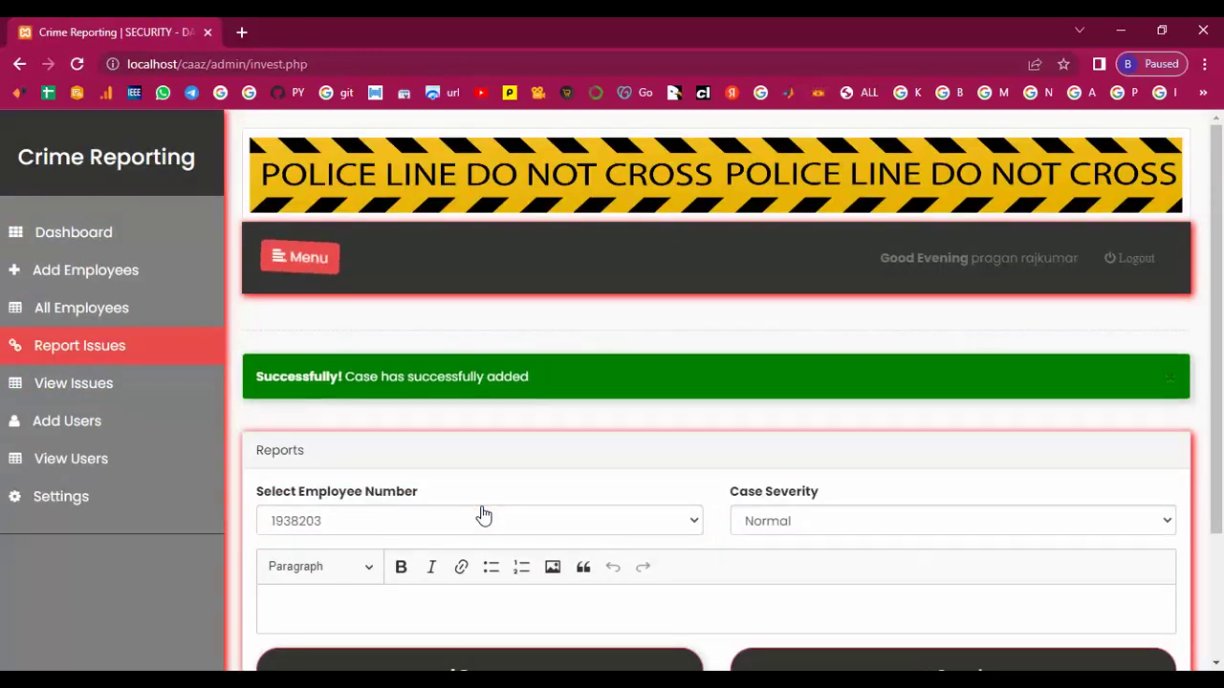
click(75, 384)
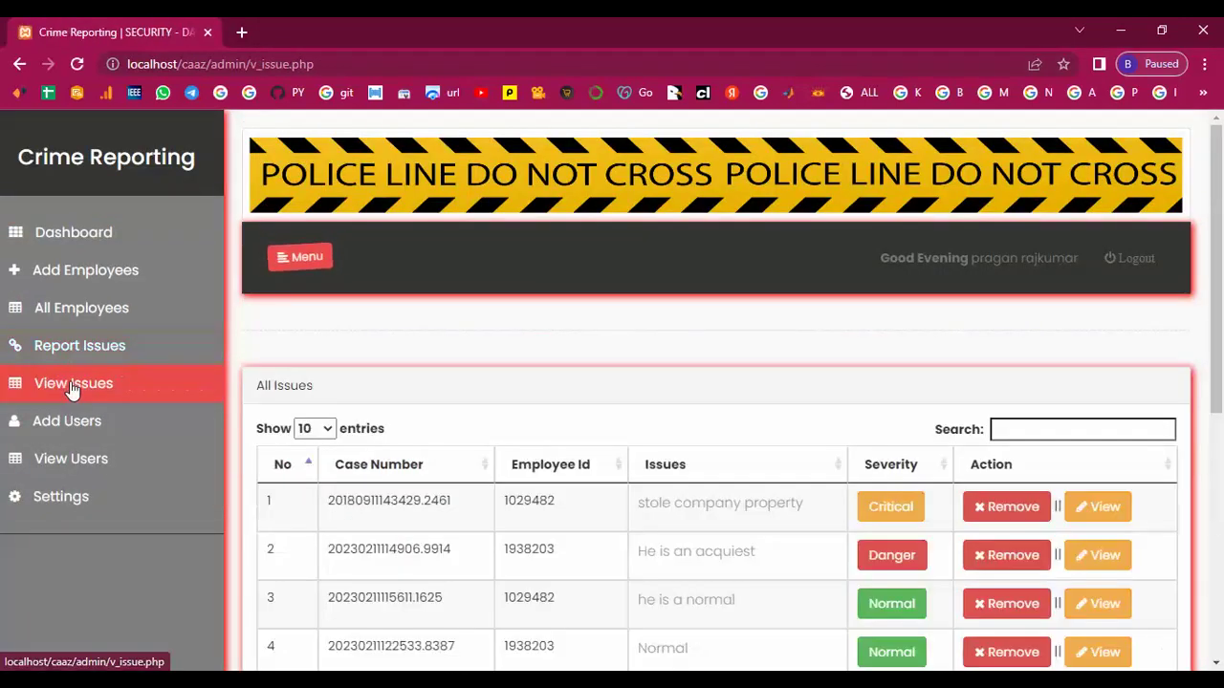
Inspect the employee details behind issues 9, 10 and 8, then go to Add Users.
scroll(363, 536, down, 3)
scroll(362, 537, down, 2)
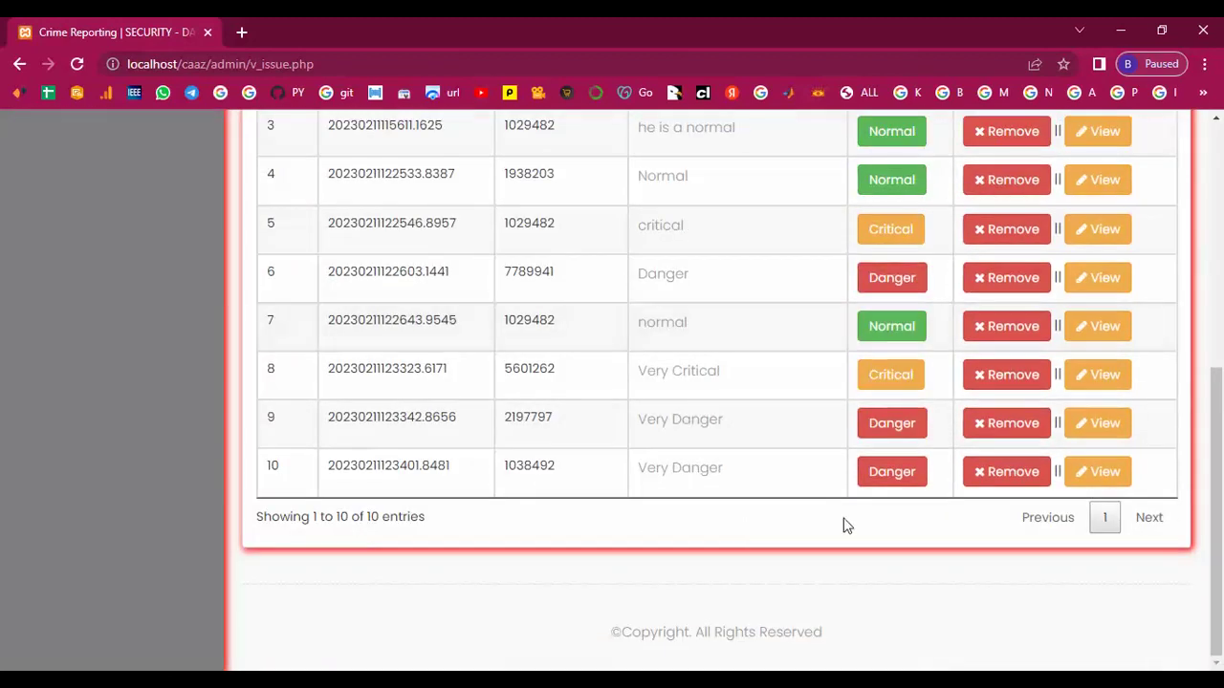
click(1093, 423)
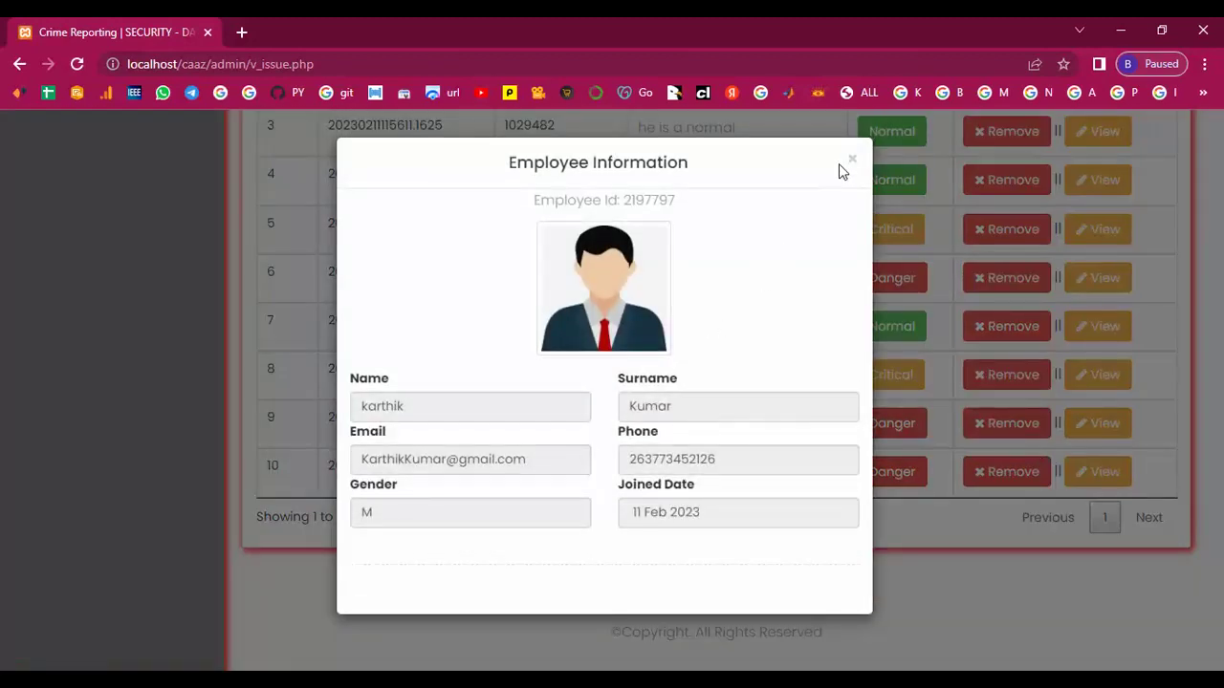
click(849, 162)
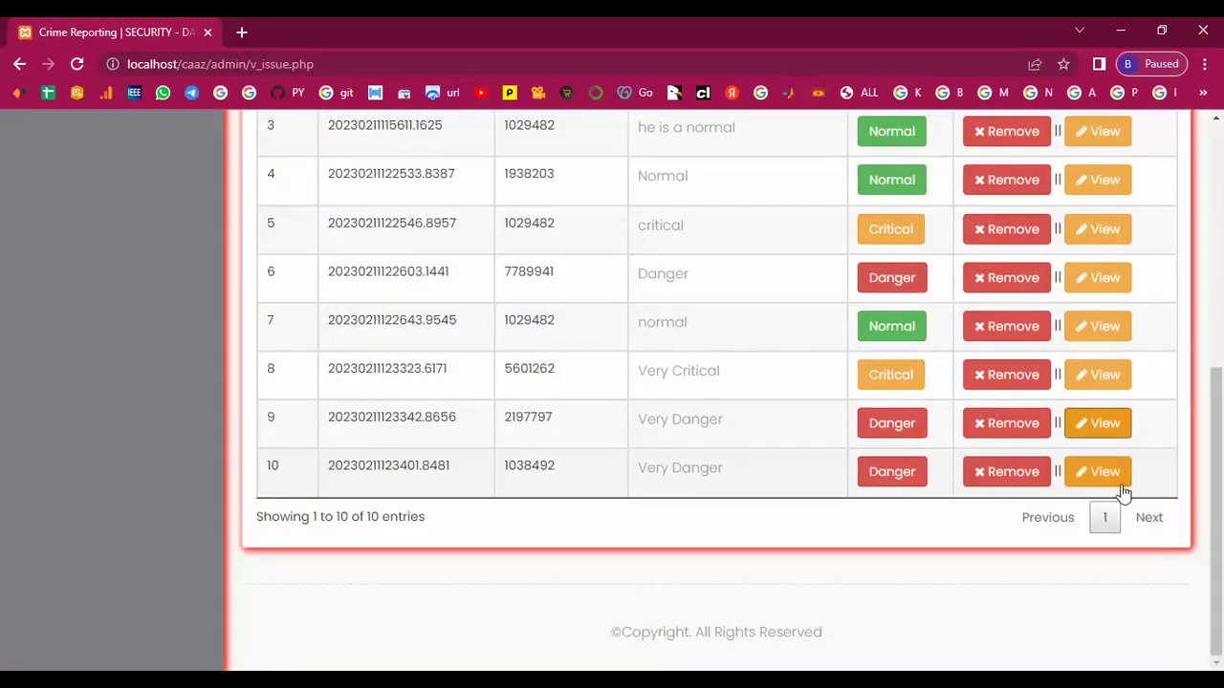
click(1112, 474)
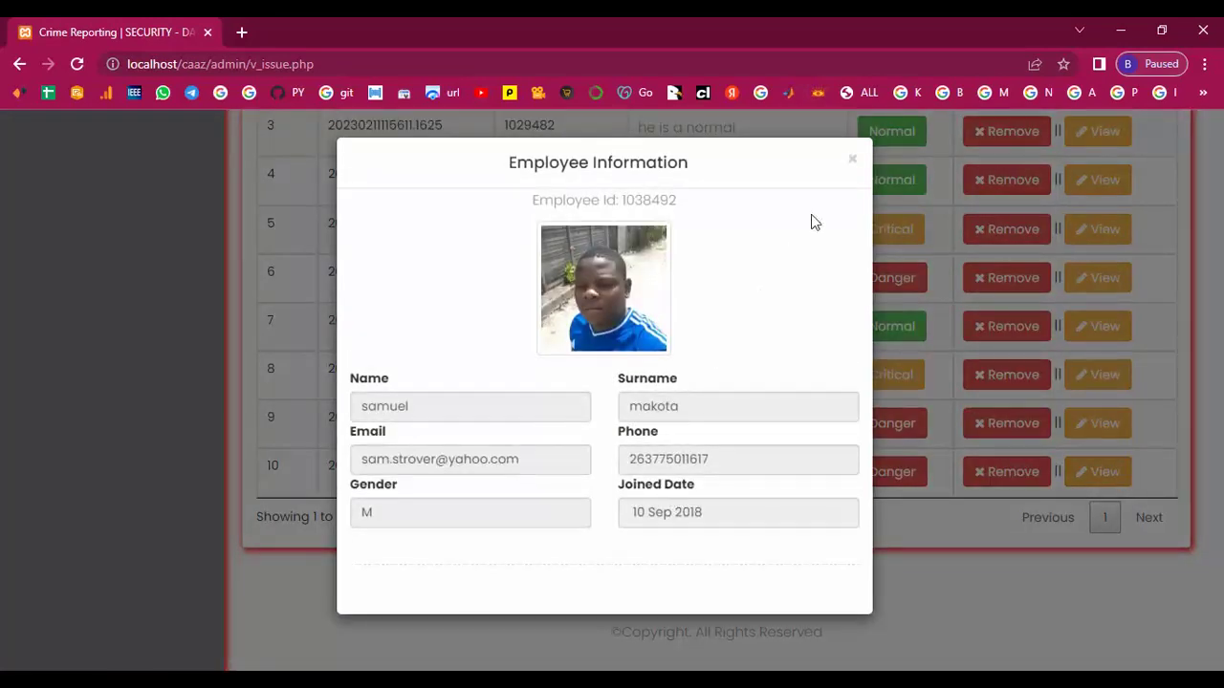
click(852, 160)
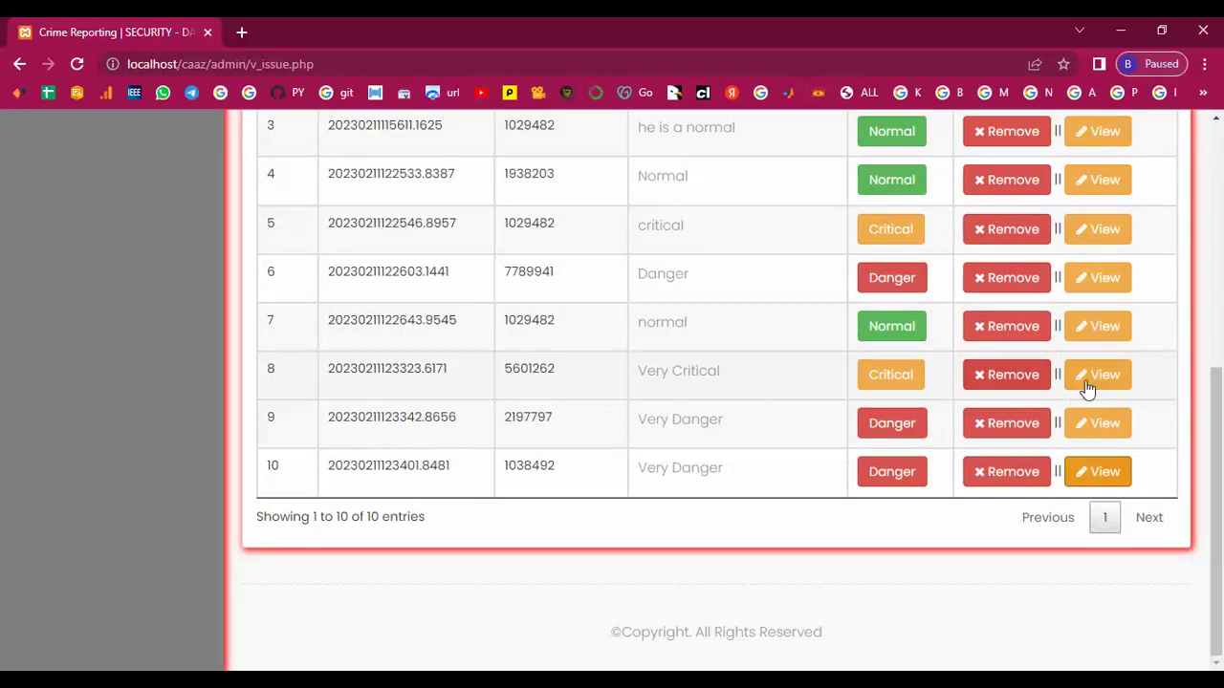
click(1087, 386)
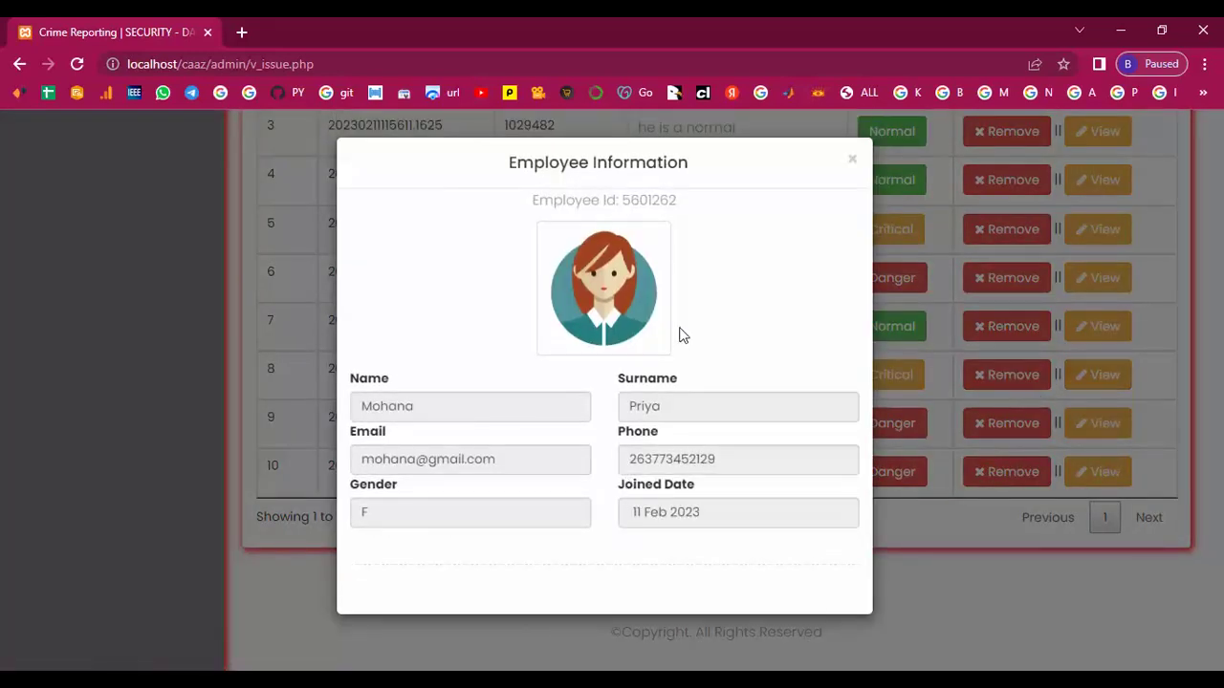
click(850, 165)
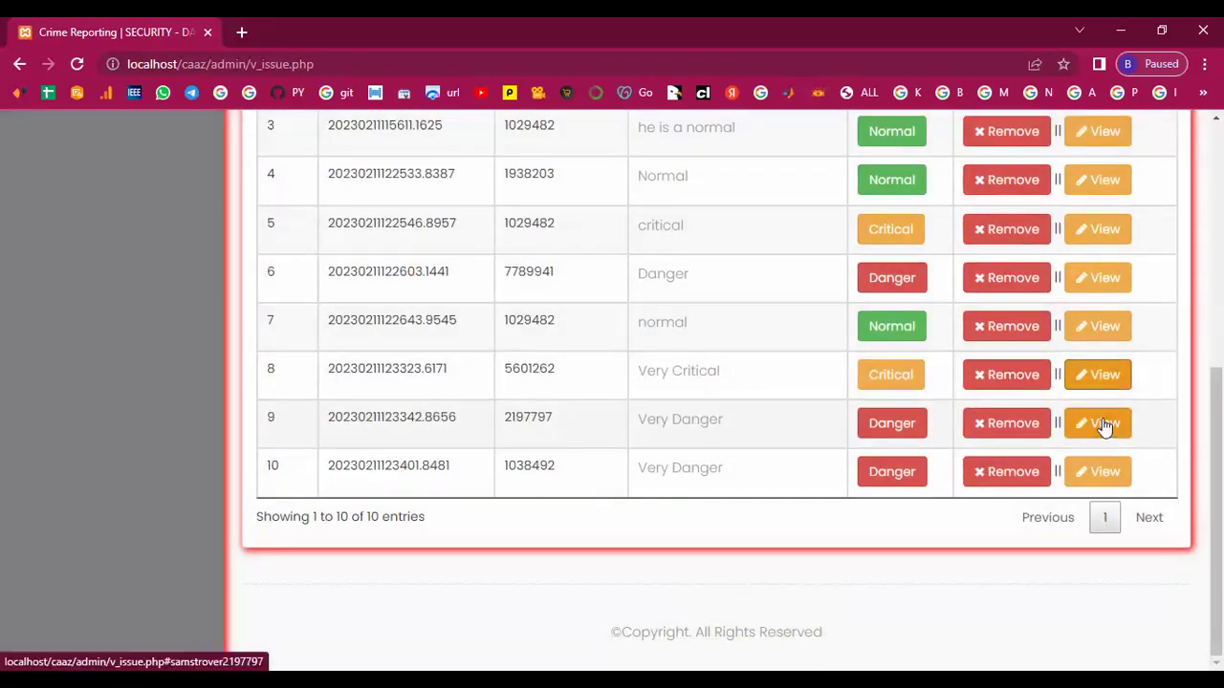
click(1100, 425)
click(854, 165)
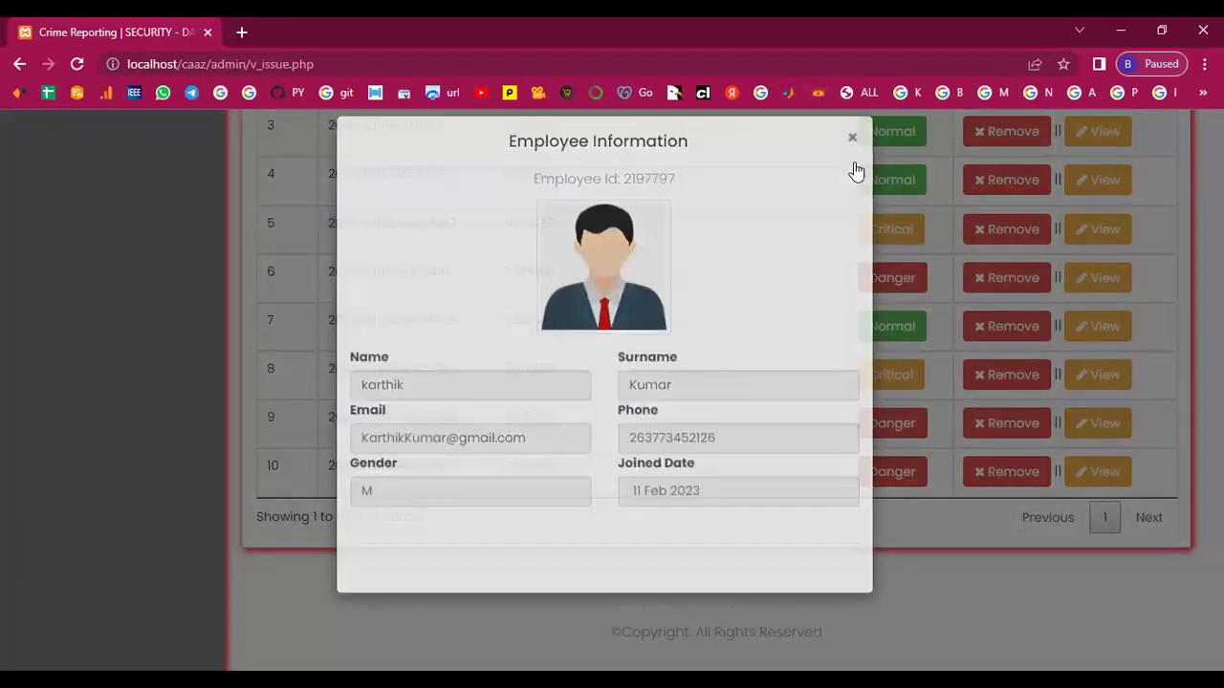
scroll(584, 516, up, 10)
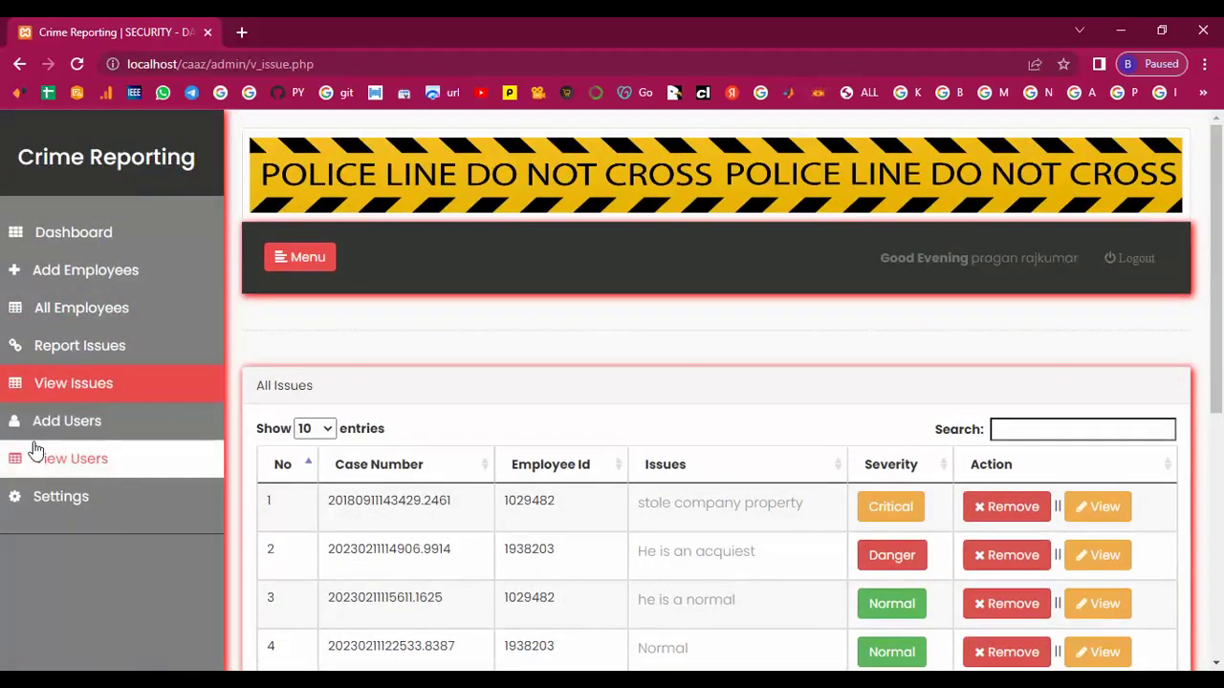
click(80, 429)
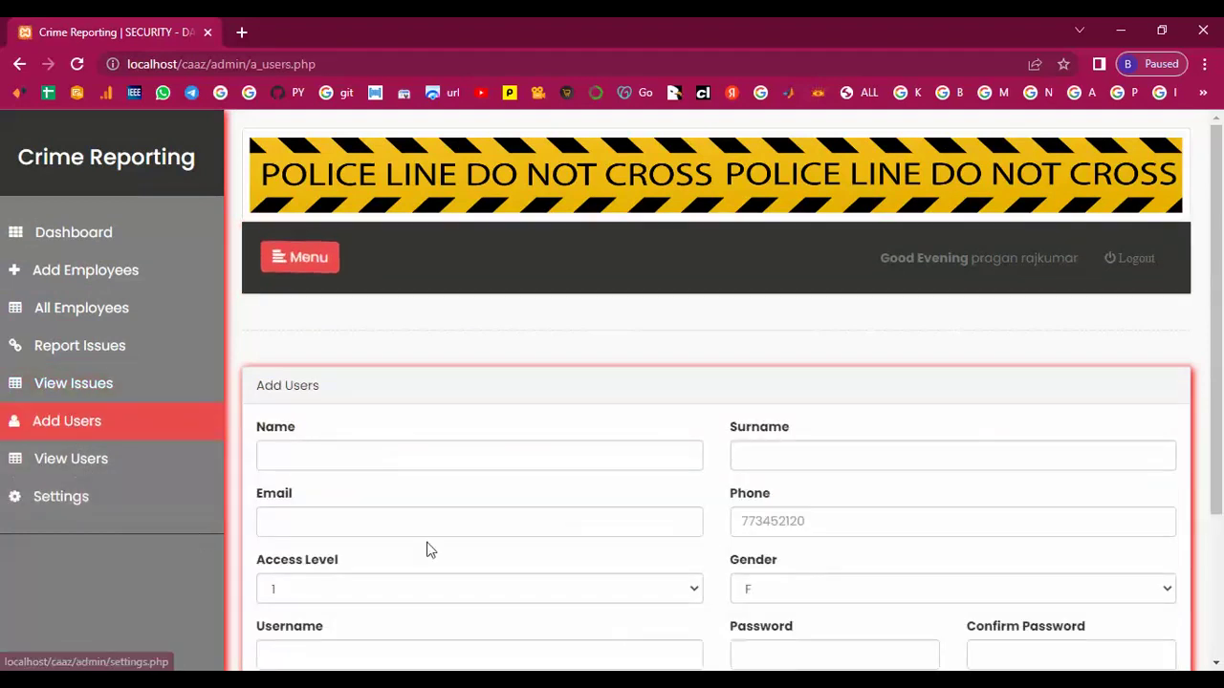
Set access level 2 and enter the new user's first name, surname and e-mail address.
scroll(459, 546, down, 3)
click(538, 387)
click(434, 432)
click(304, 249)
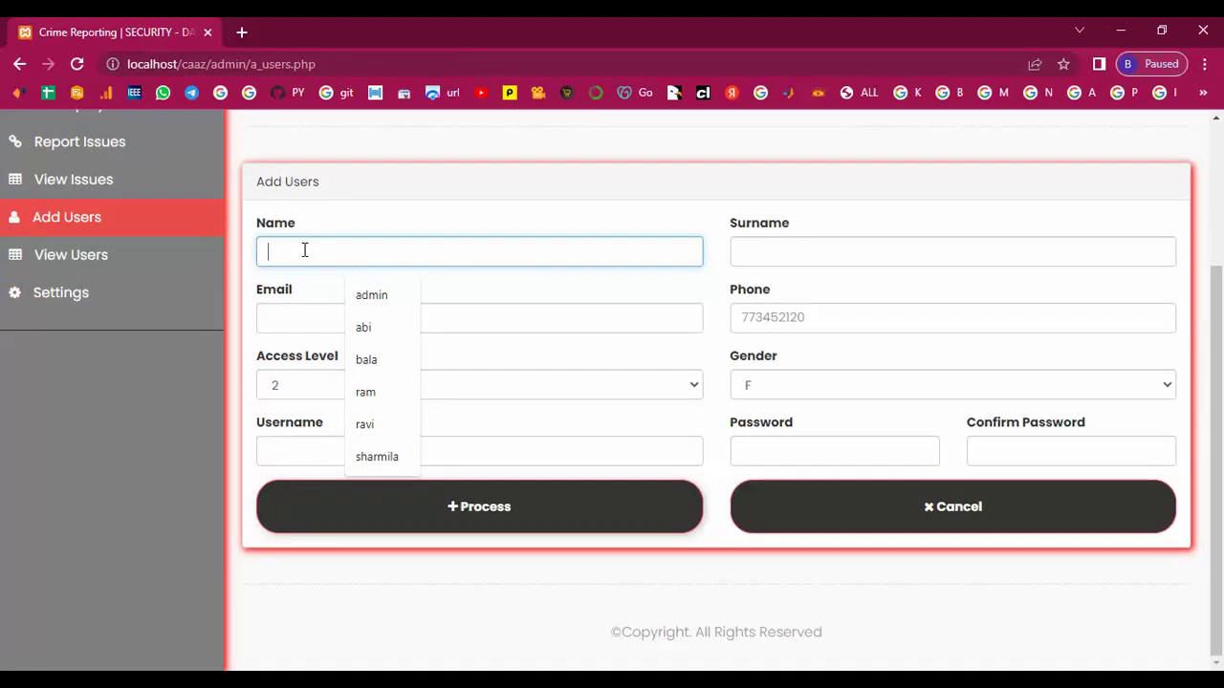
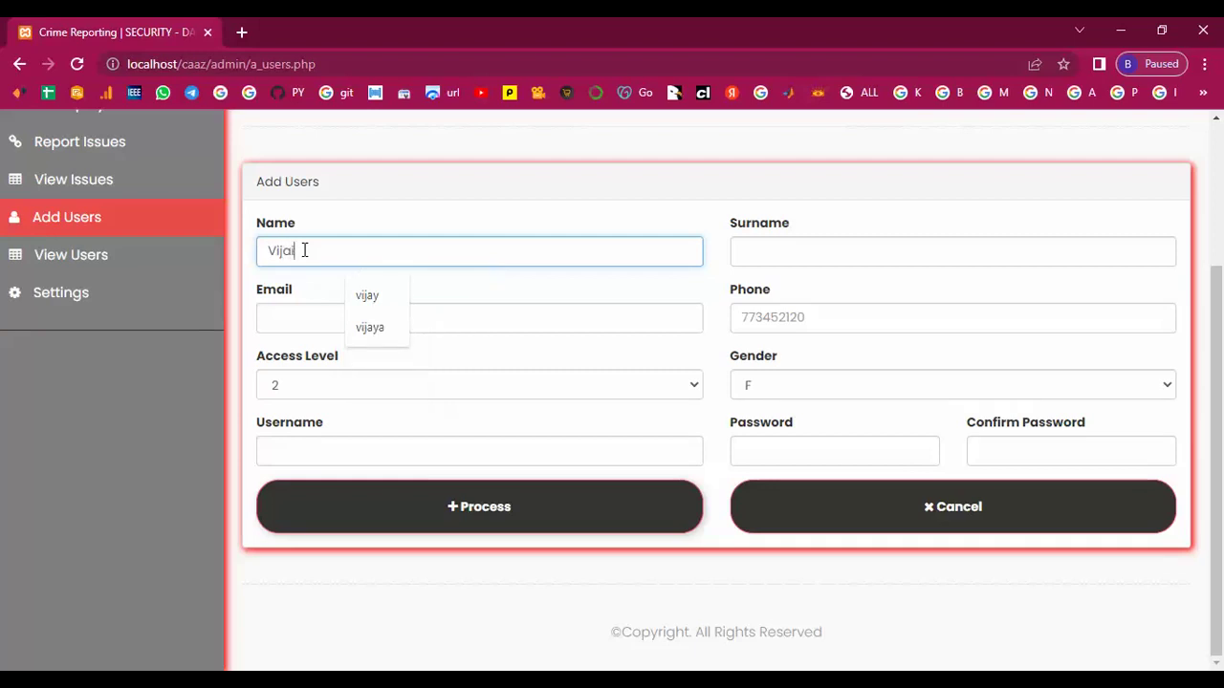
click(773, 248)
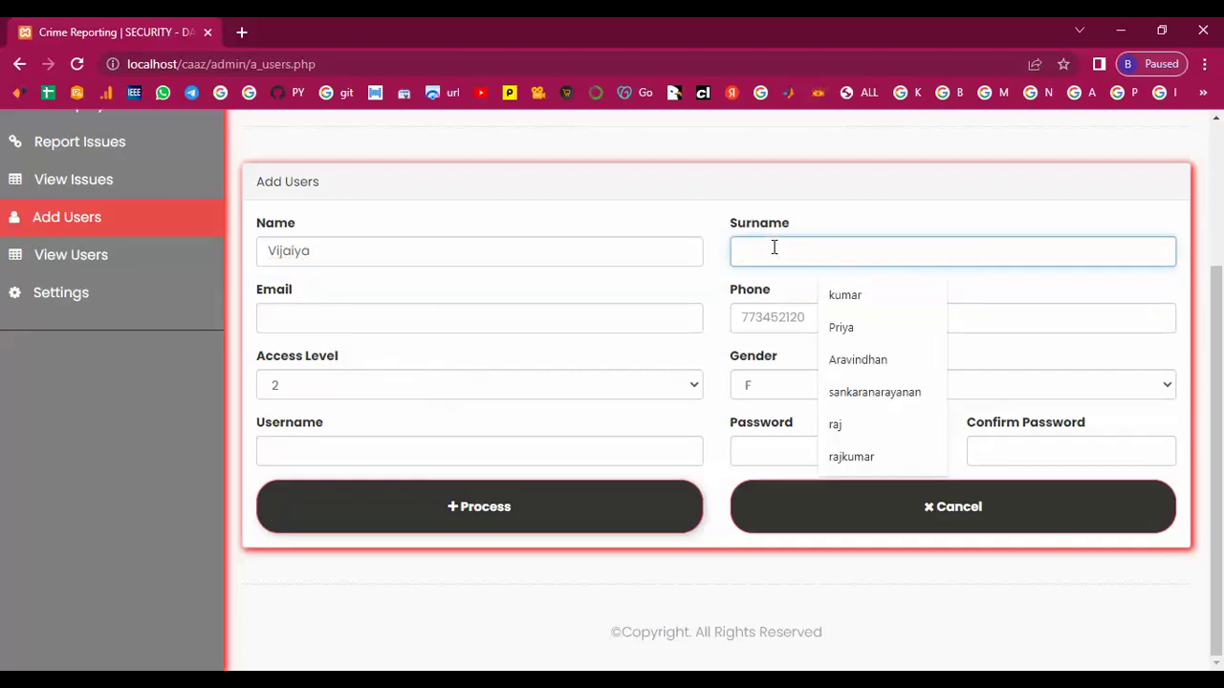
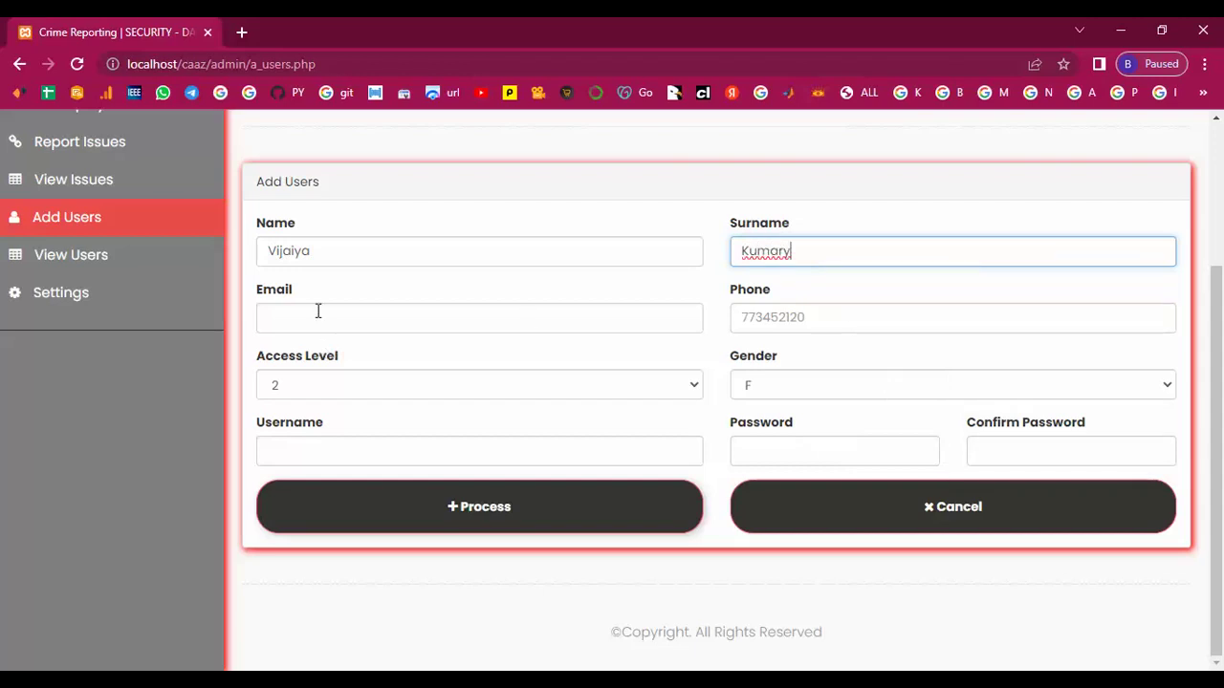
click(319, 313)
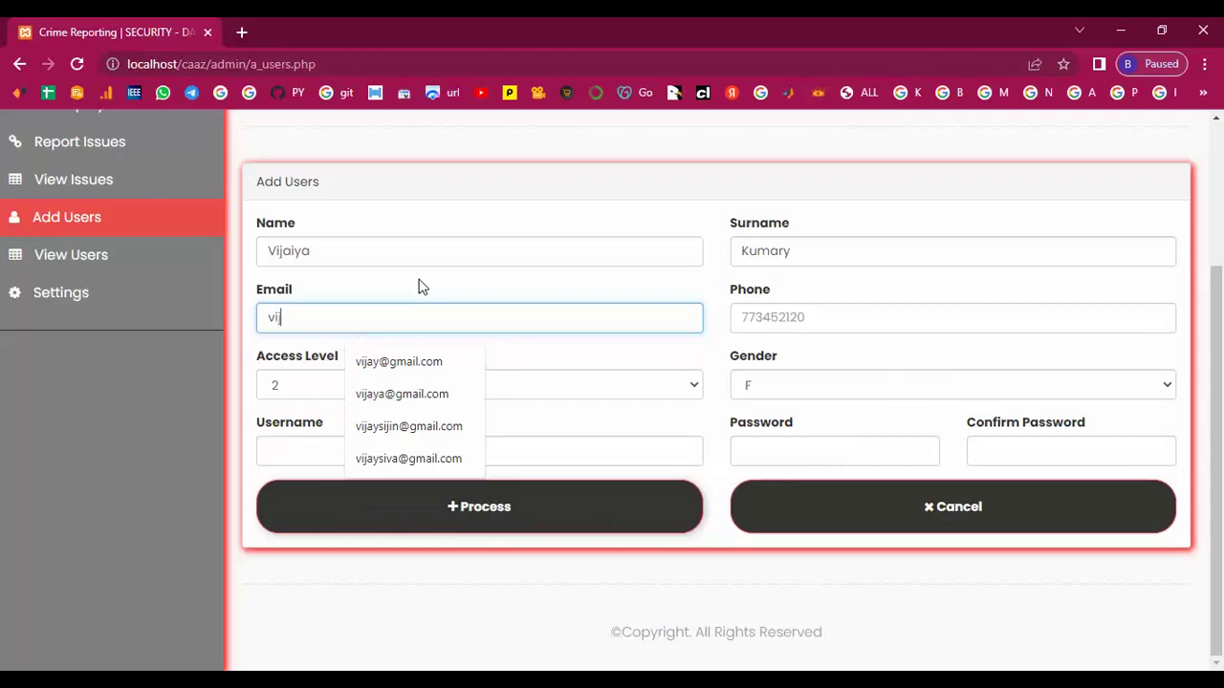
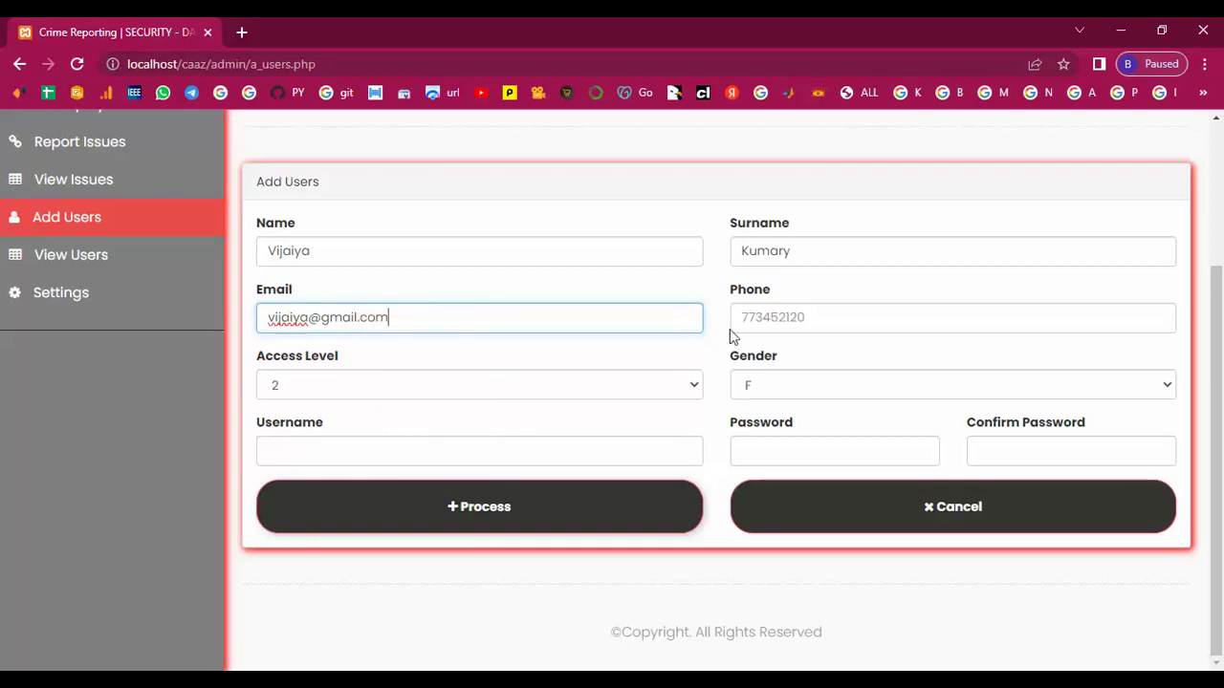
Enter the user's phone number, username and matching password, then submit the account.
click(756, 318)
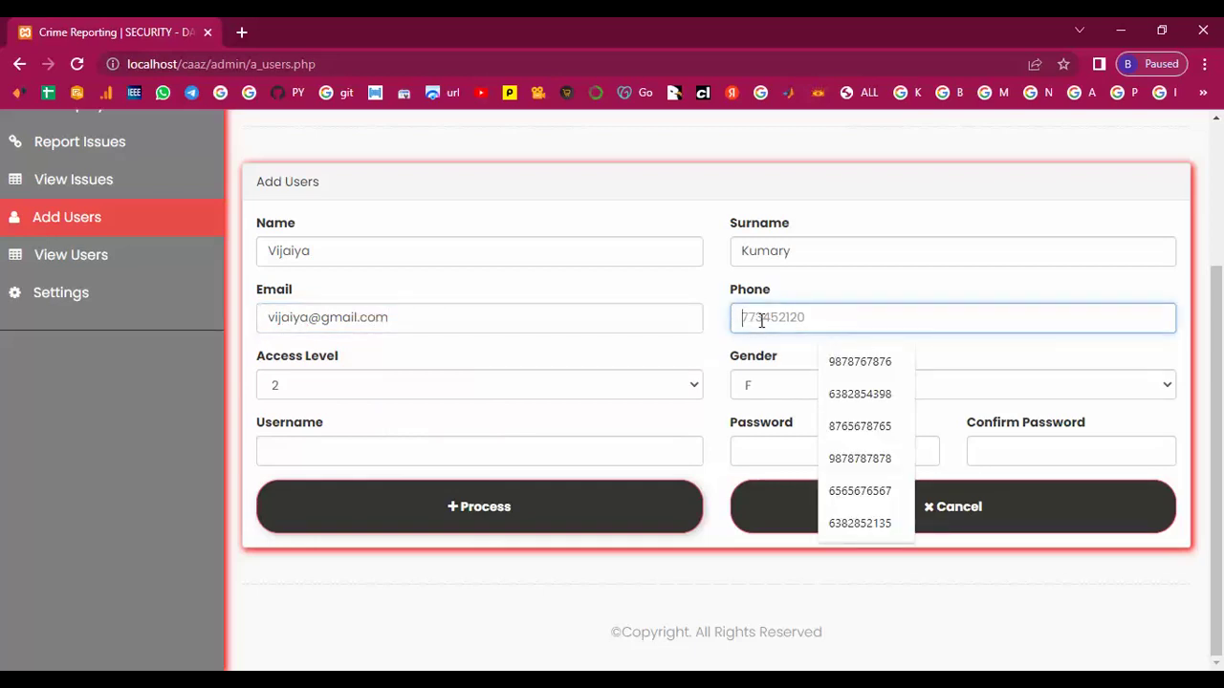
text(77)
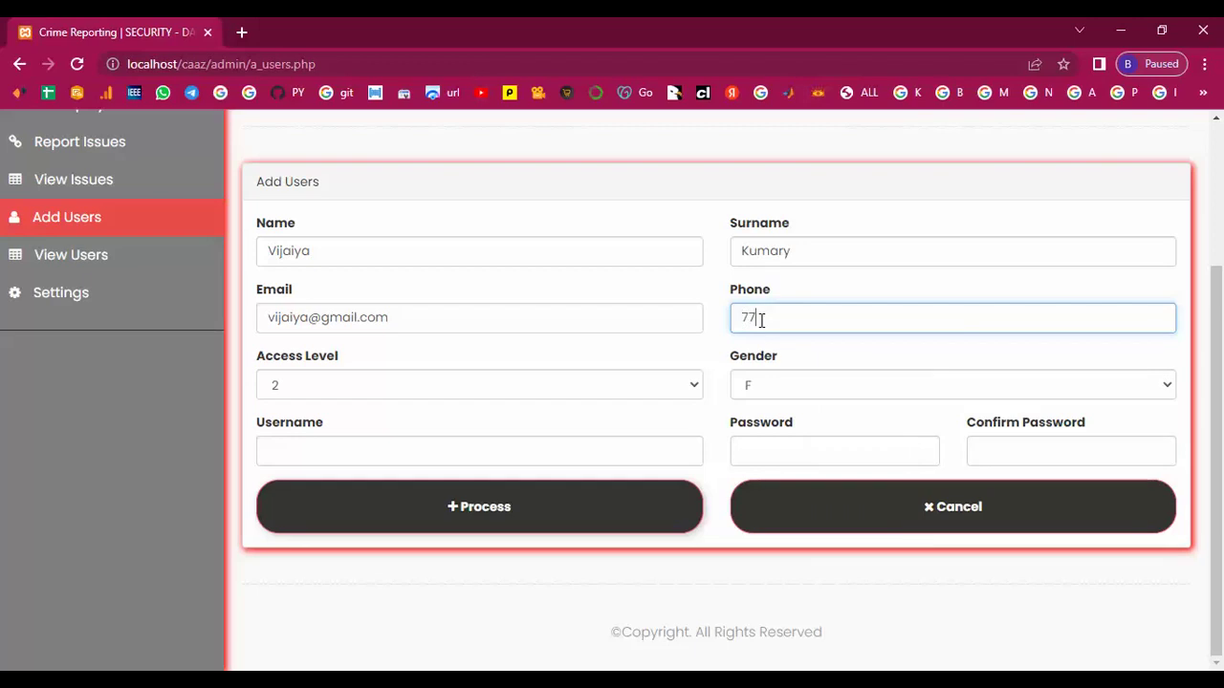
text(3452124)
key(BackSpace)
text(5)
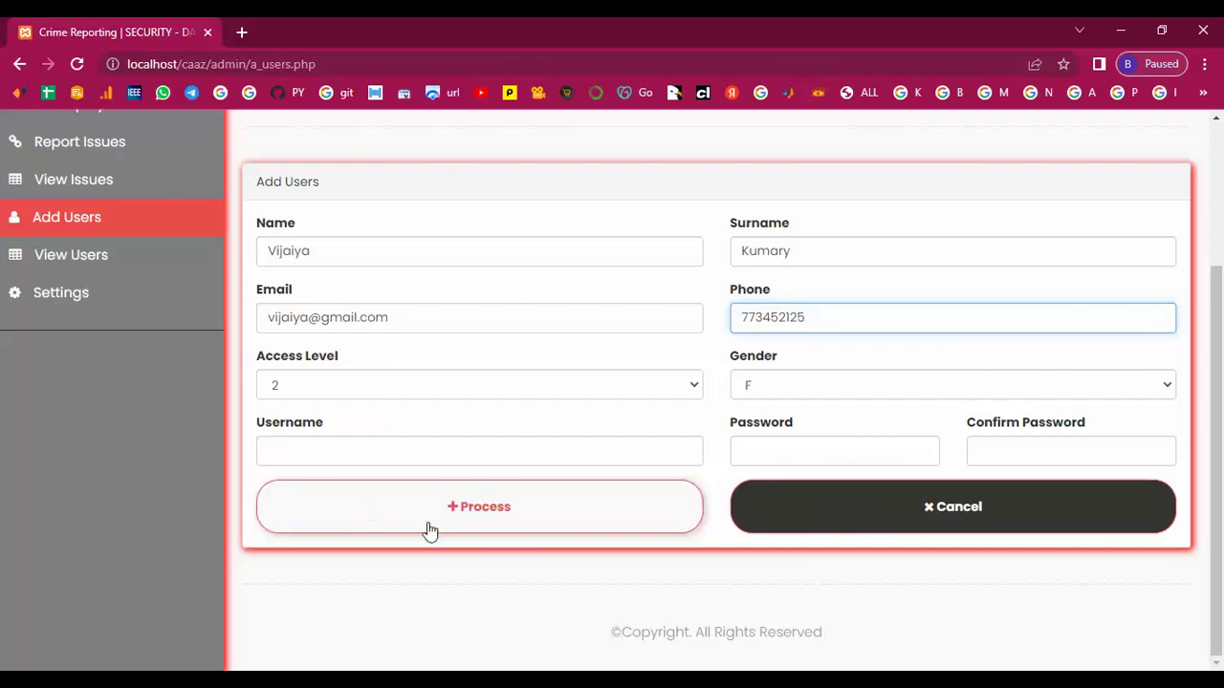
click(422, 454)
text(vi)
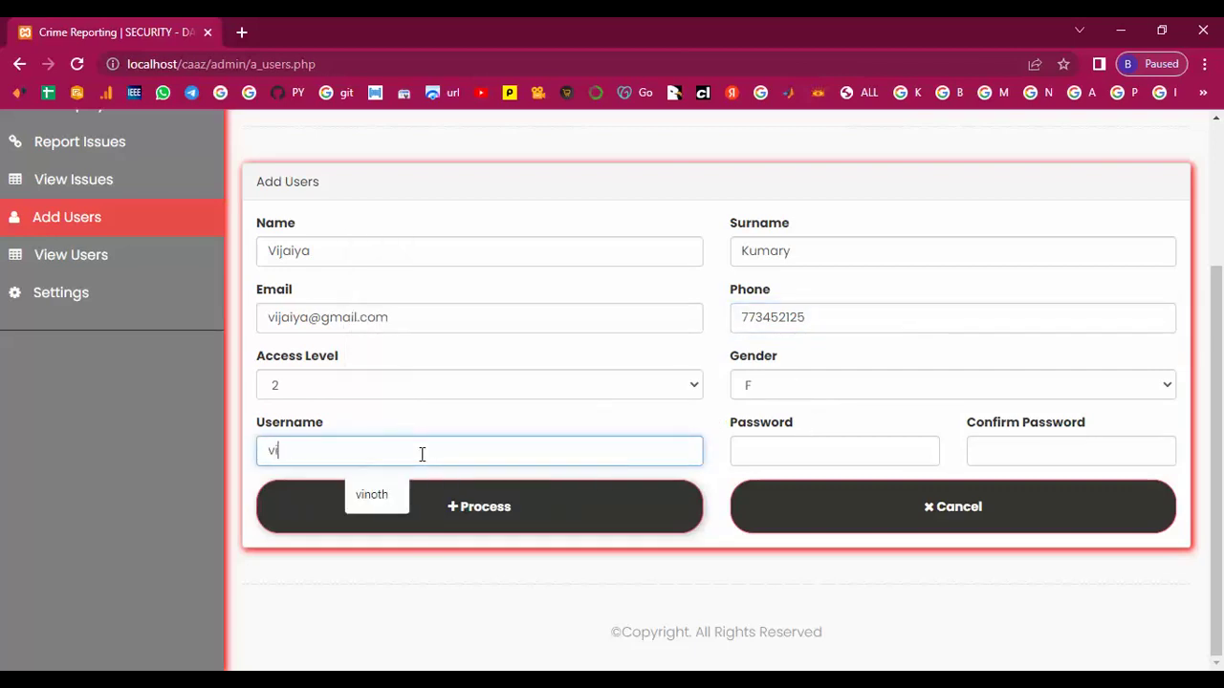
text(jaya)
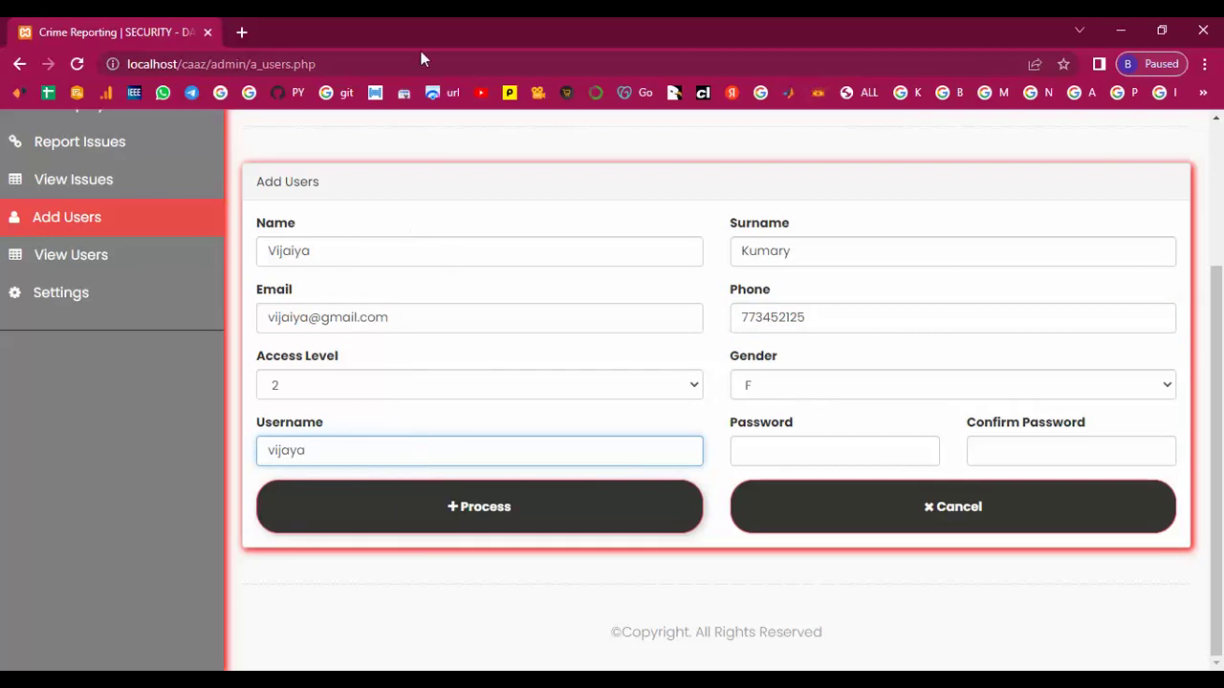
click(832, 452)
text(1234)
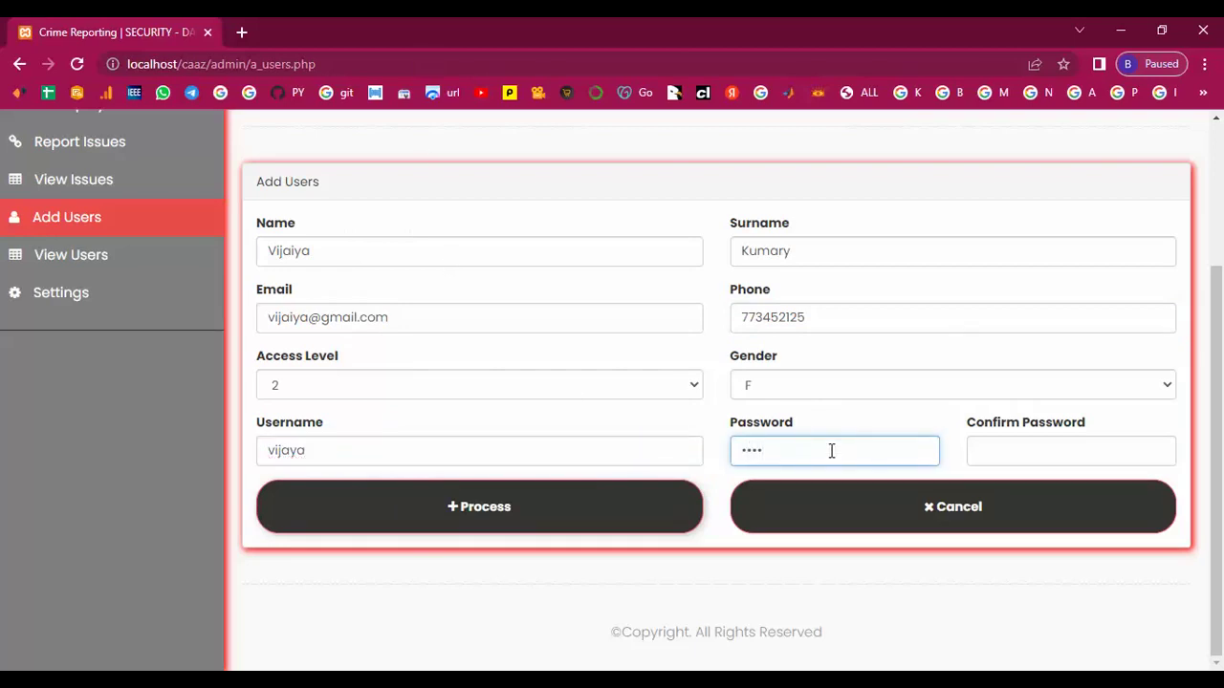
text(56)
click(1048, 448)
text(1234)
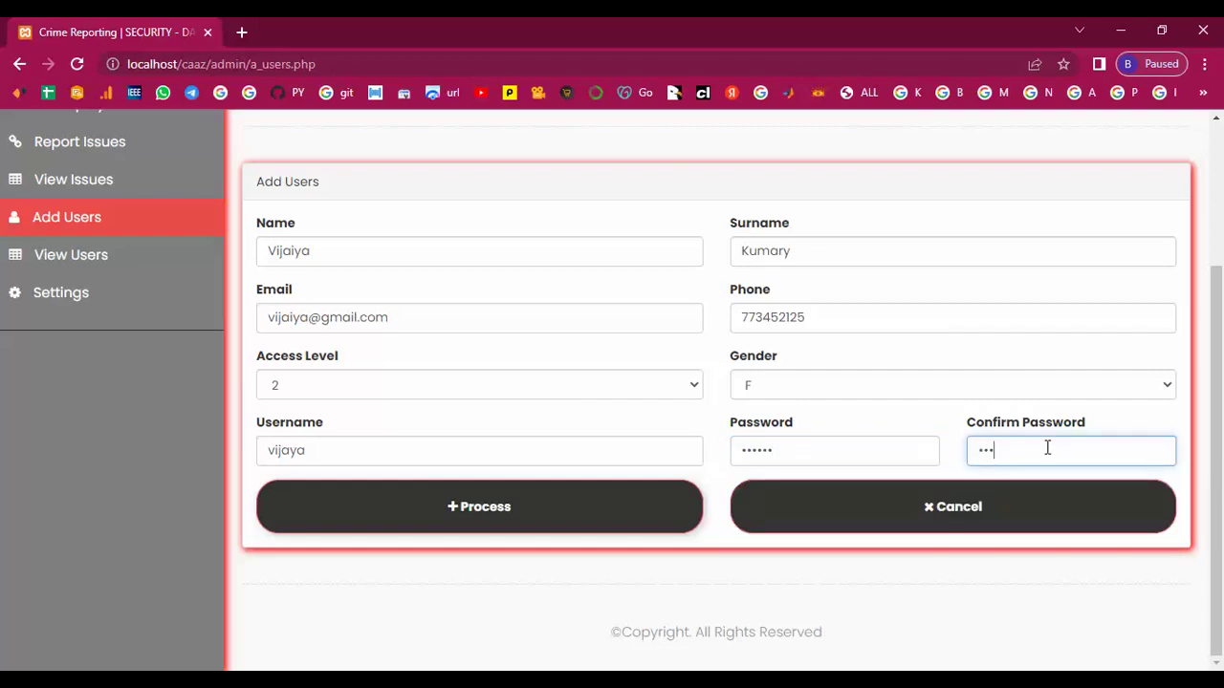
text(56)
click(458, 515)
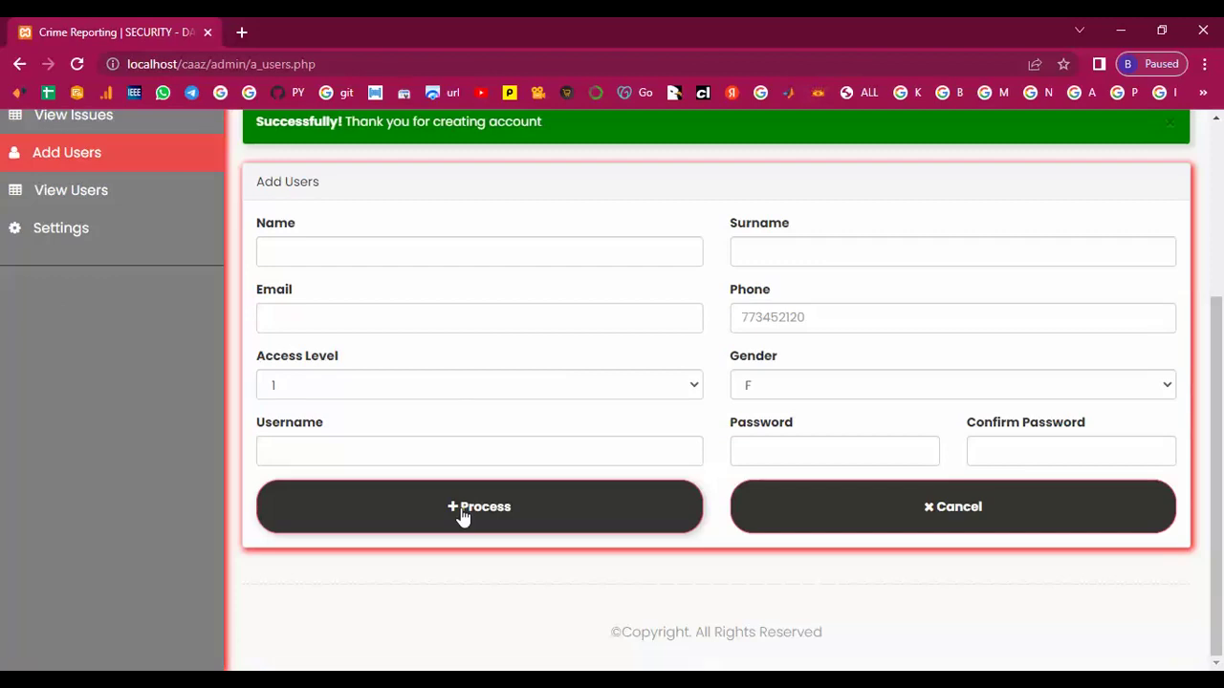
Set access level 3 and enter the next user's first name, surname and e-mail address.
click(543, 388)
click(456, 452)
click(365, 256)
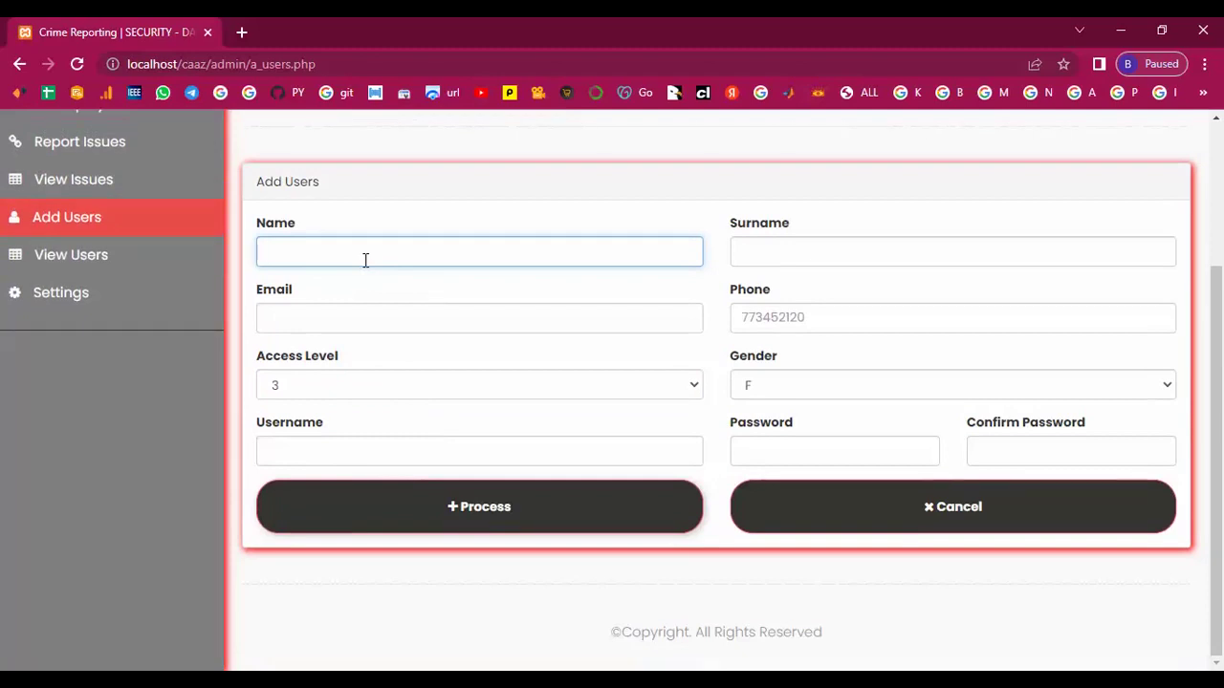
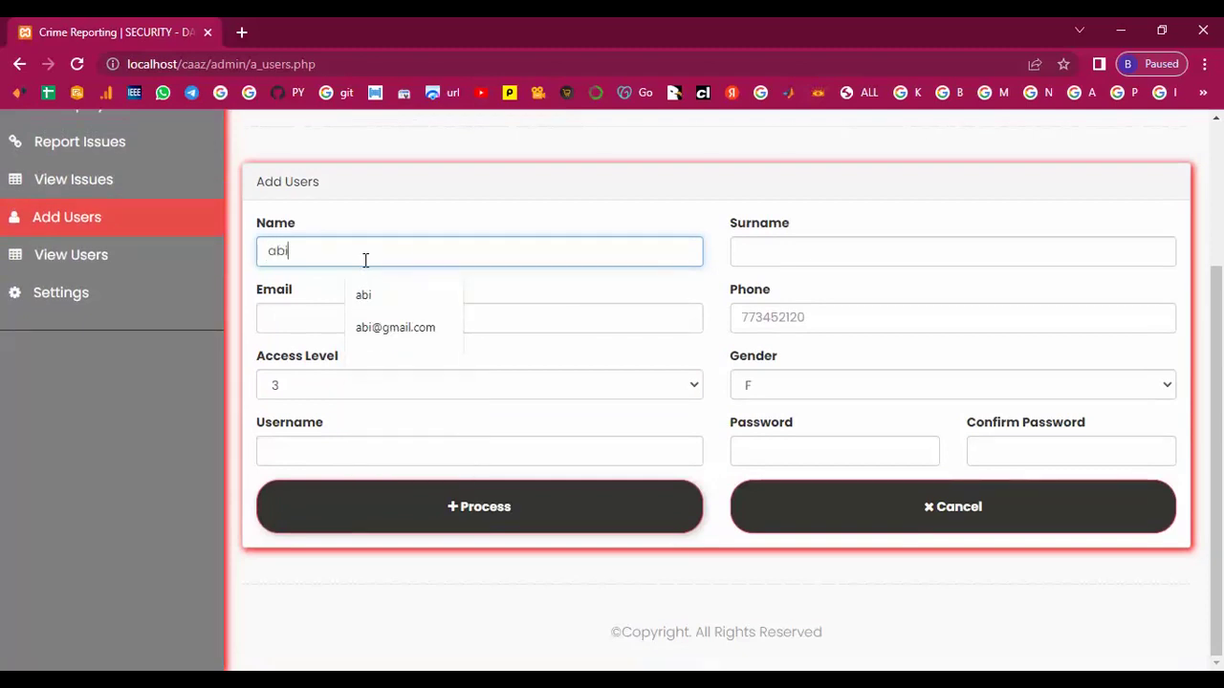
click(742, 254)
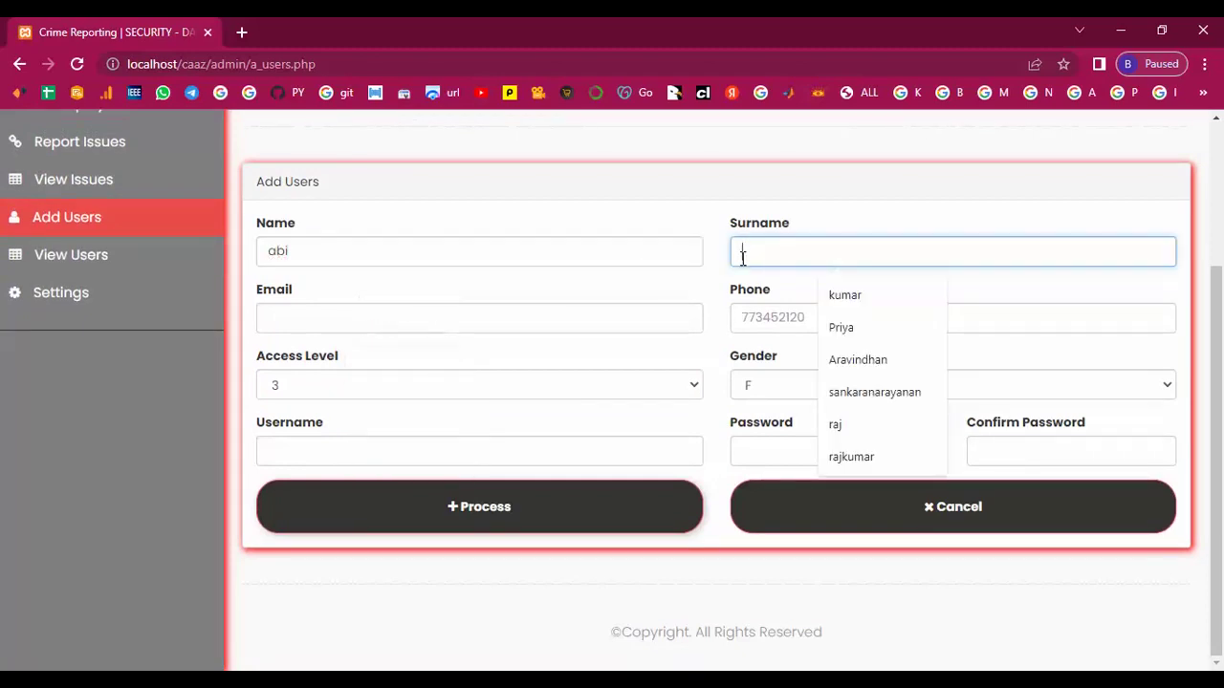
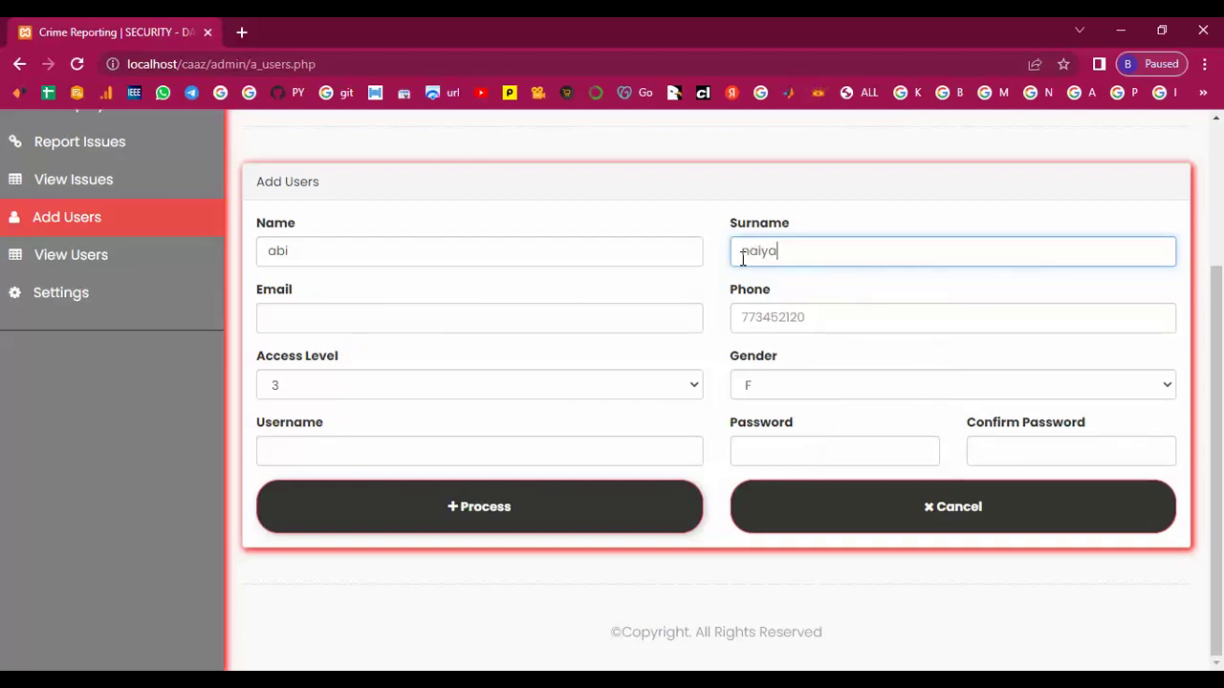
click(350, 316)
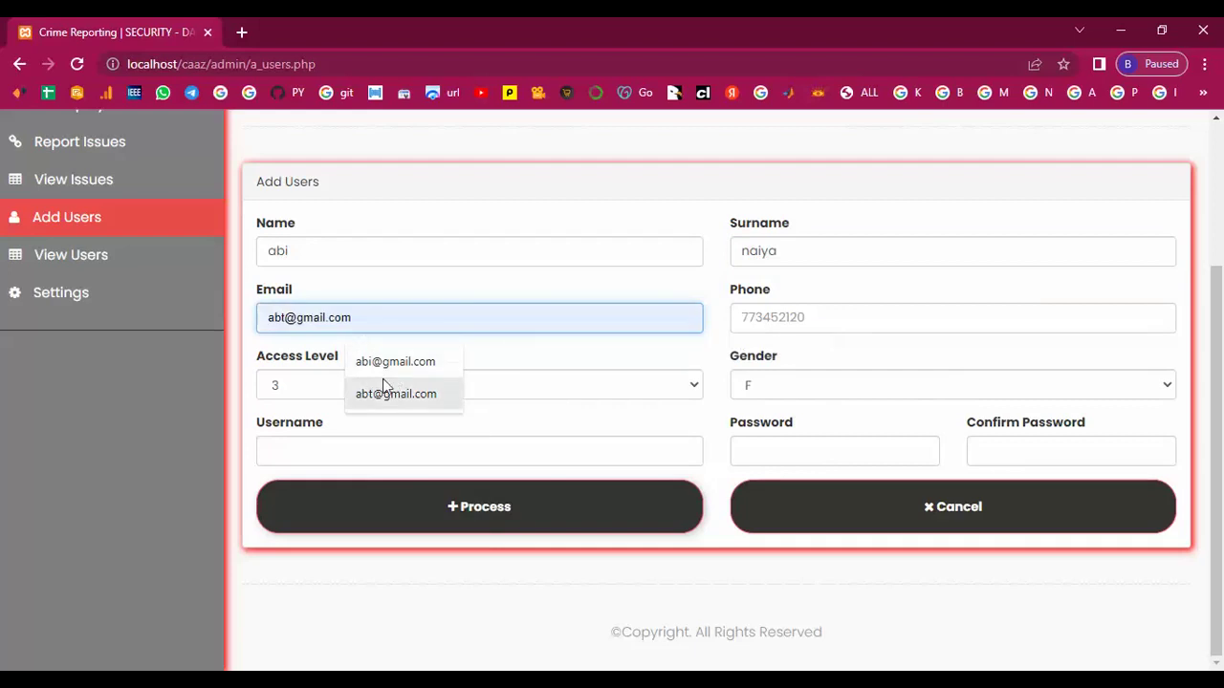
click(382, 363)
Enter the phone number, username and matching password, submit, and open the users list.
click(790, 323)
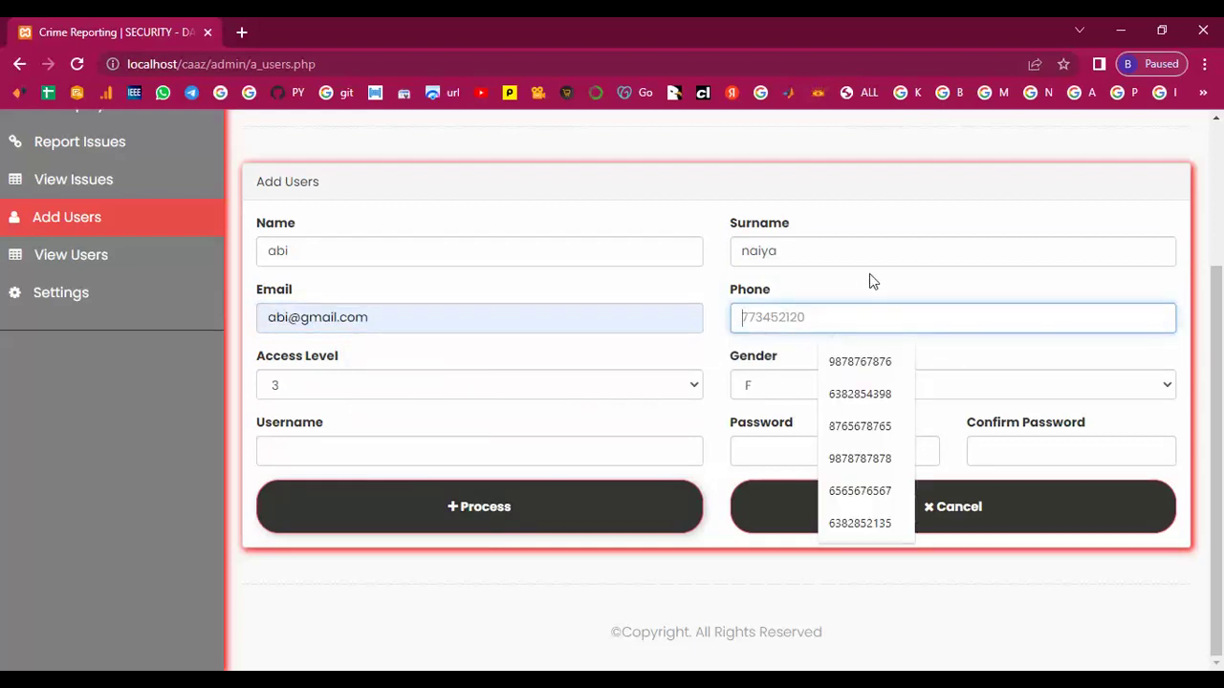
text(77)
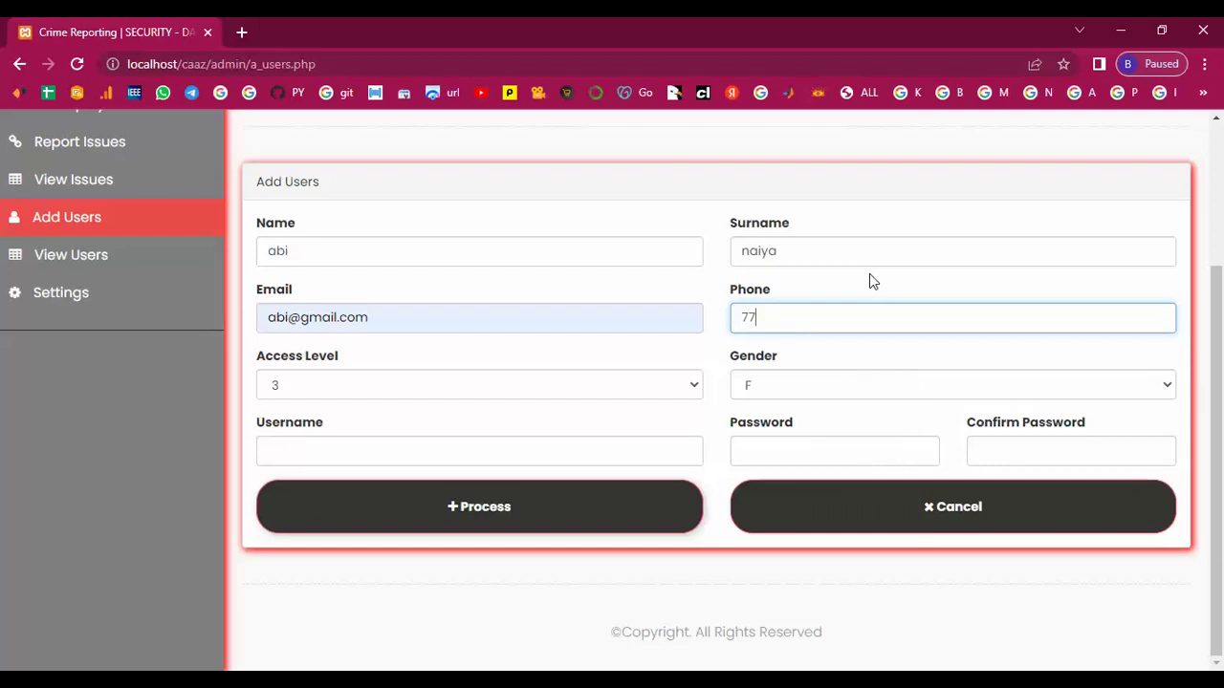
text(3452127)
click(366, 443)
text(abi)
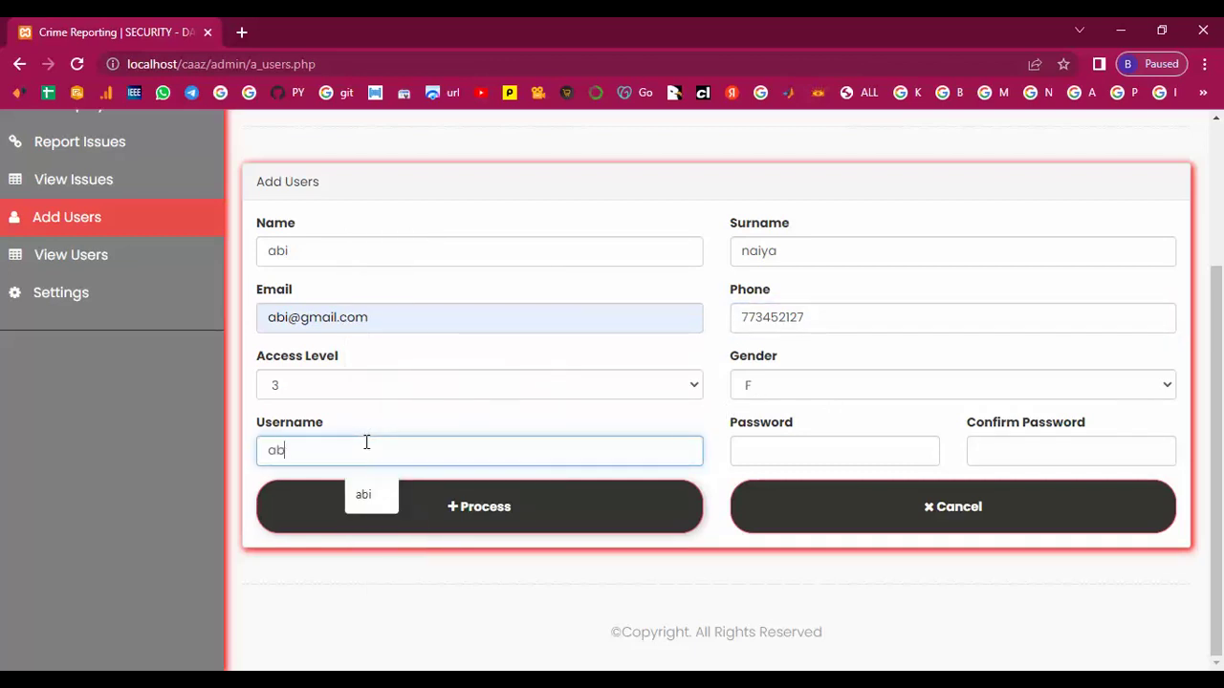
click(772, 448)
text(123456)
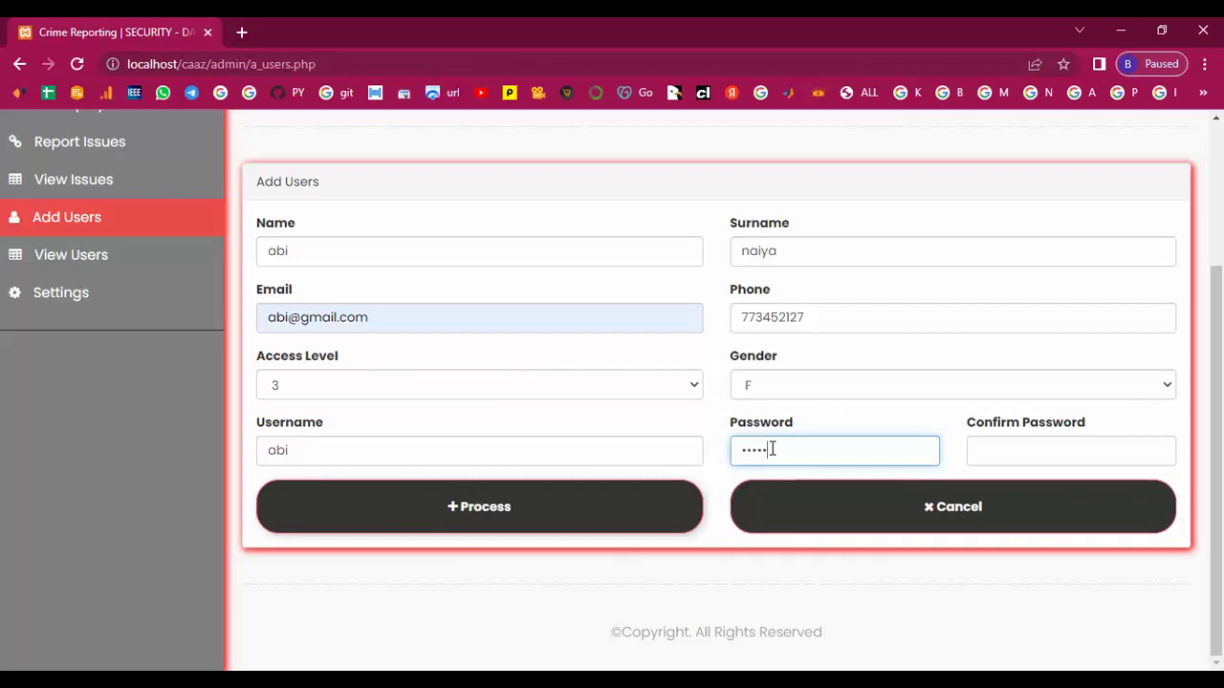
click(1011, 452)
text(123456)
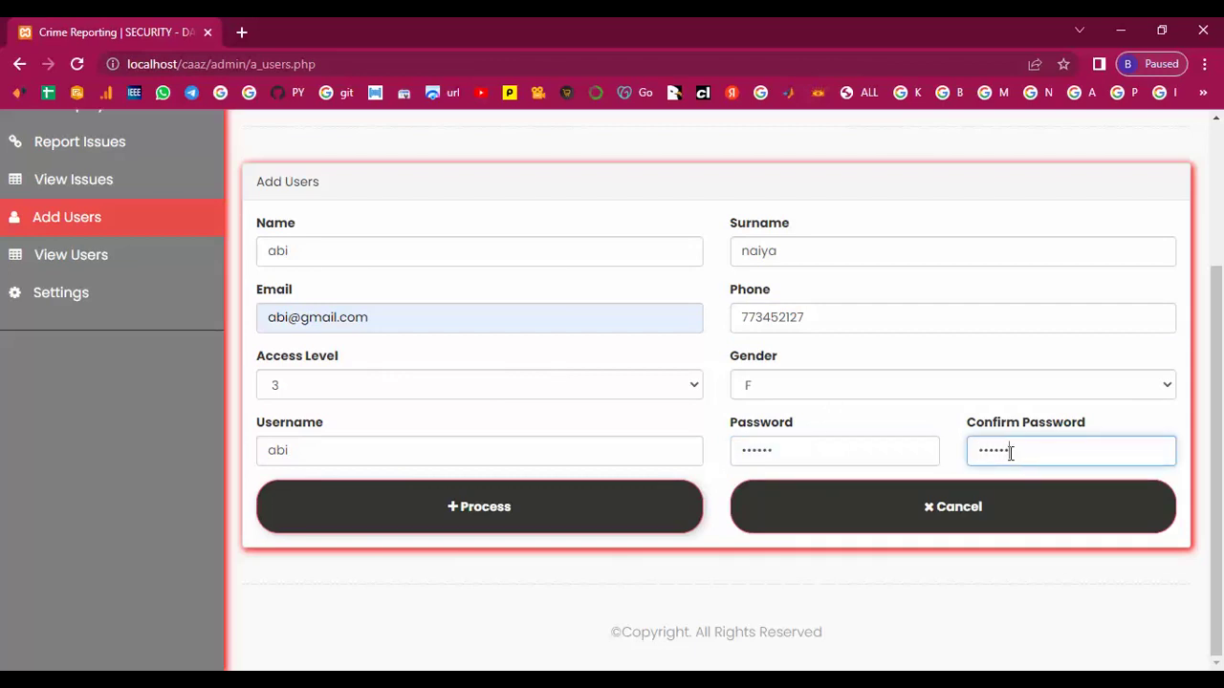
click(497, 506)
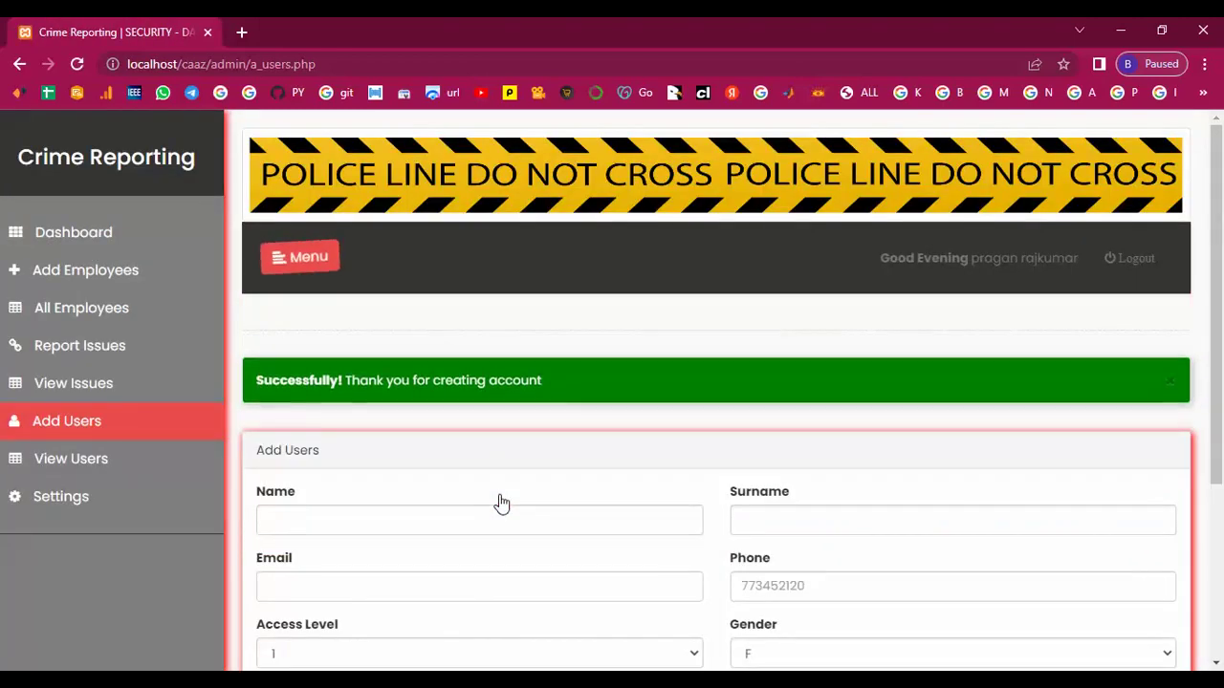
click(76, 463)
Check the new account in rows 5 and 6 of All Users, then open Settings.
scroll(545, 524, down, 3)
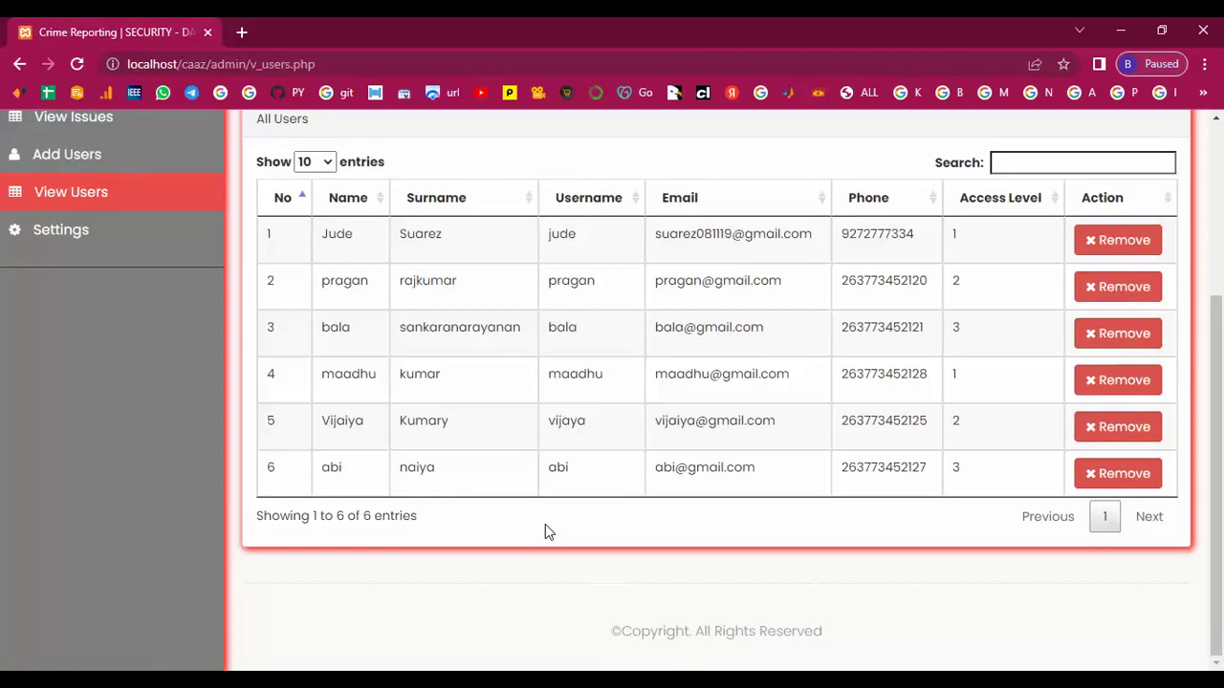
drag(380, 481, 656, 478)
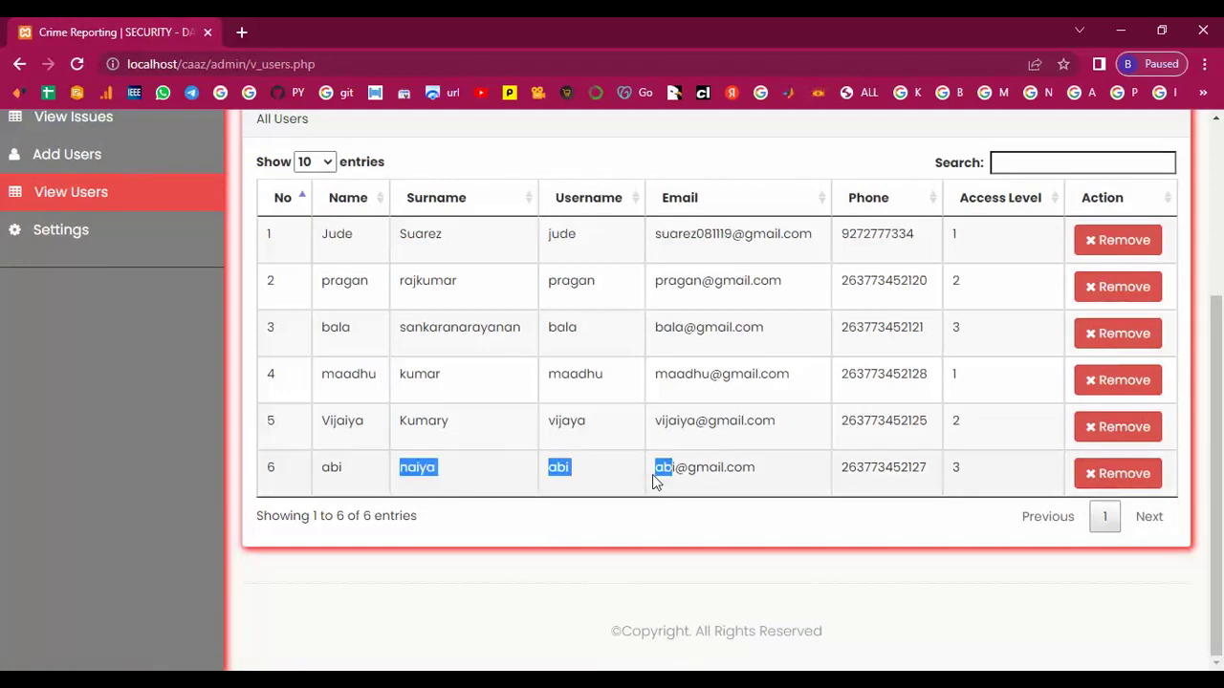
drag(306, 411, 995, 425)
click(996, 398)
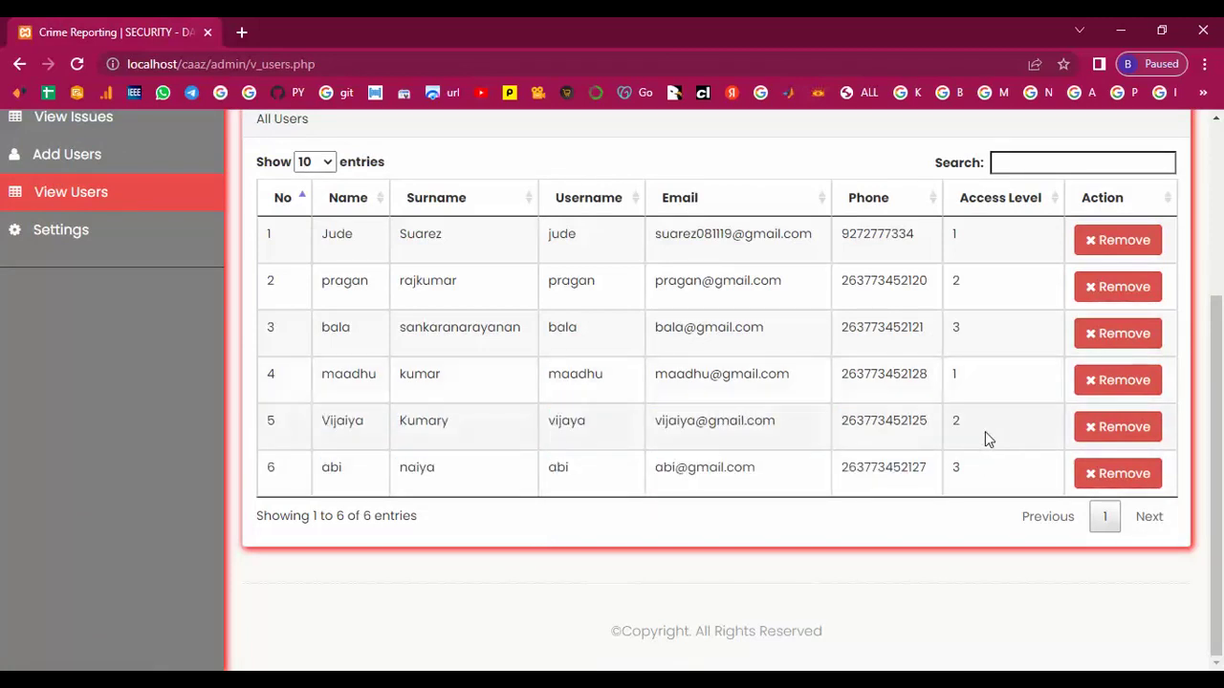
scroll(266, 488, up, 3)
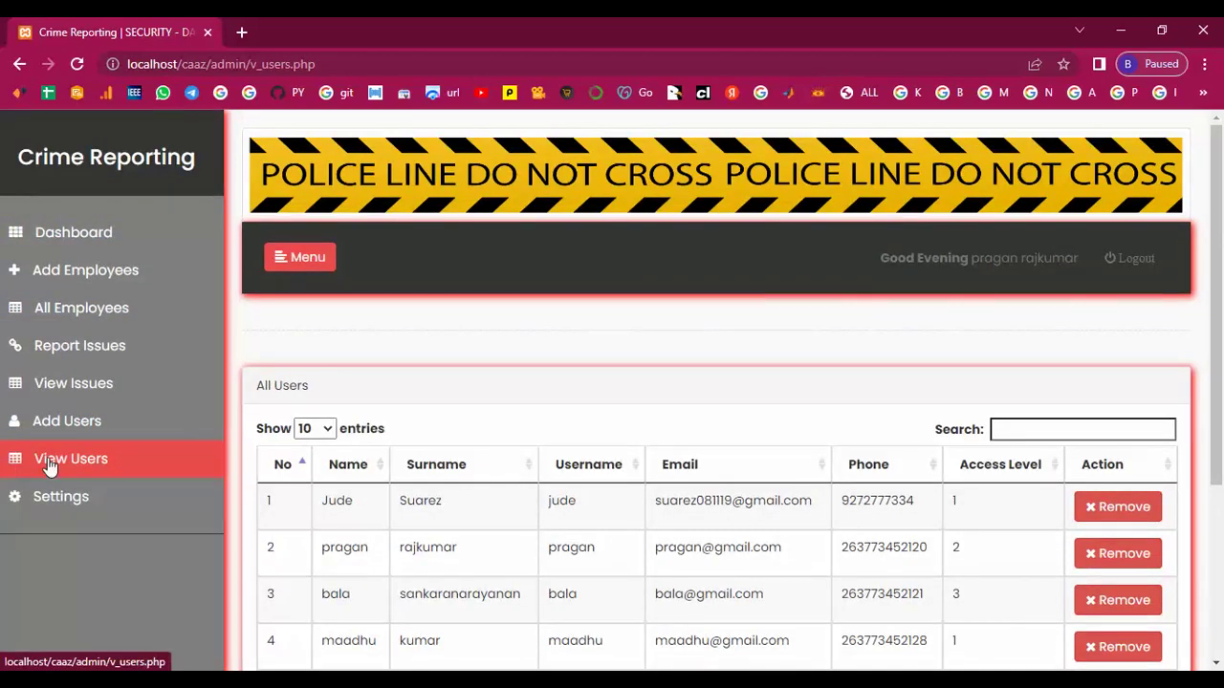
click(61, 497)
scroll(496, 467, down, 1)
Shorten the admin's surname on Settings and save the profile, checking the success message.
scroll(496, 467, down, 2)
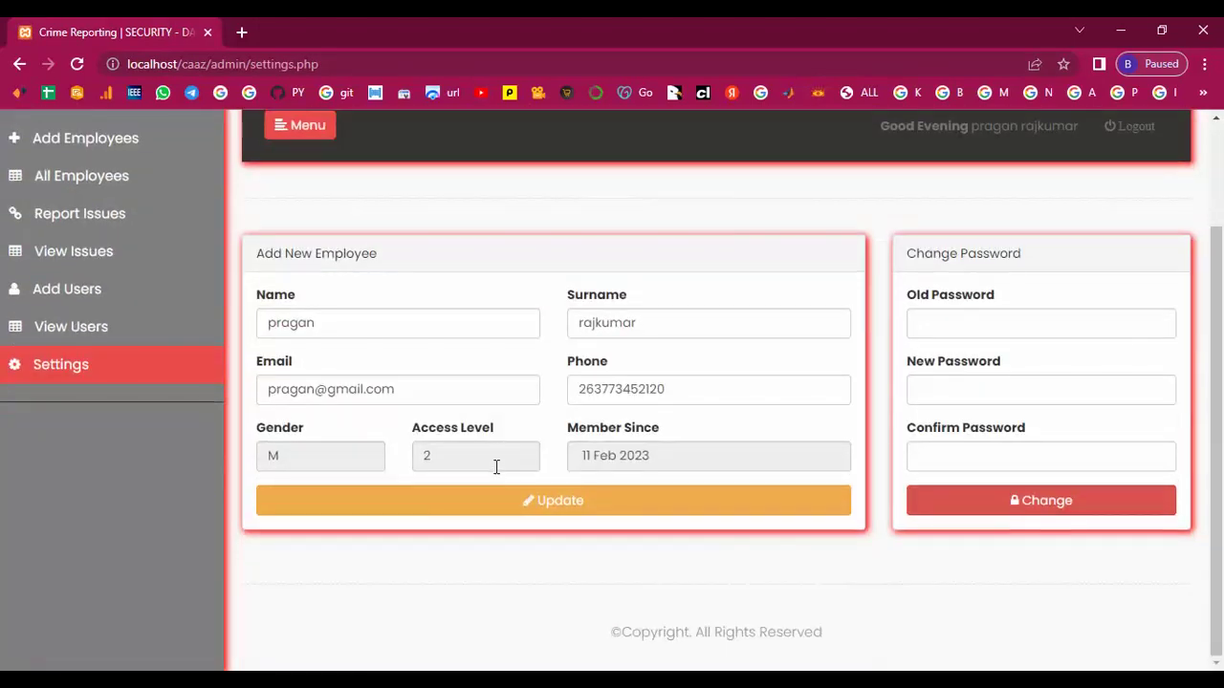
drag(594, 323, 641, 321)
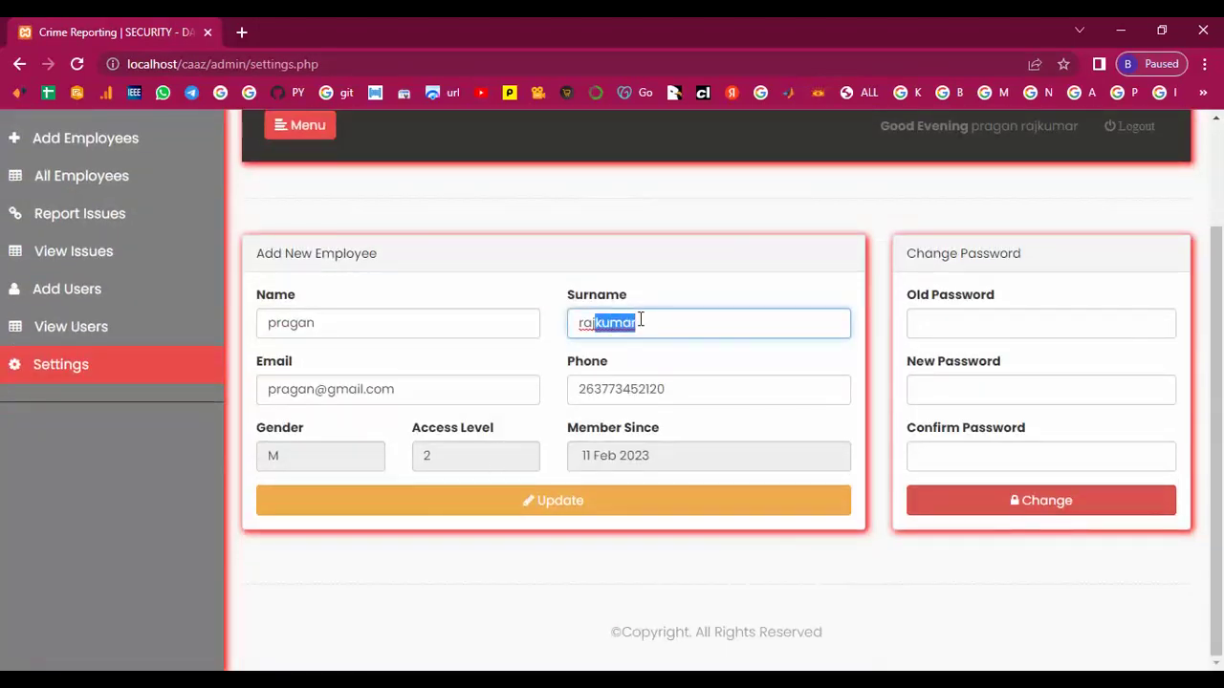
key(BackSpace)
click(538, 509)
drag(647, 353, 279, 356)
click(483, 387)
scroll(484, 384, down, 3)
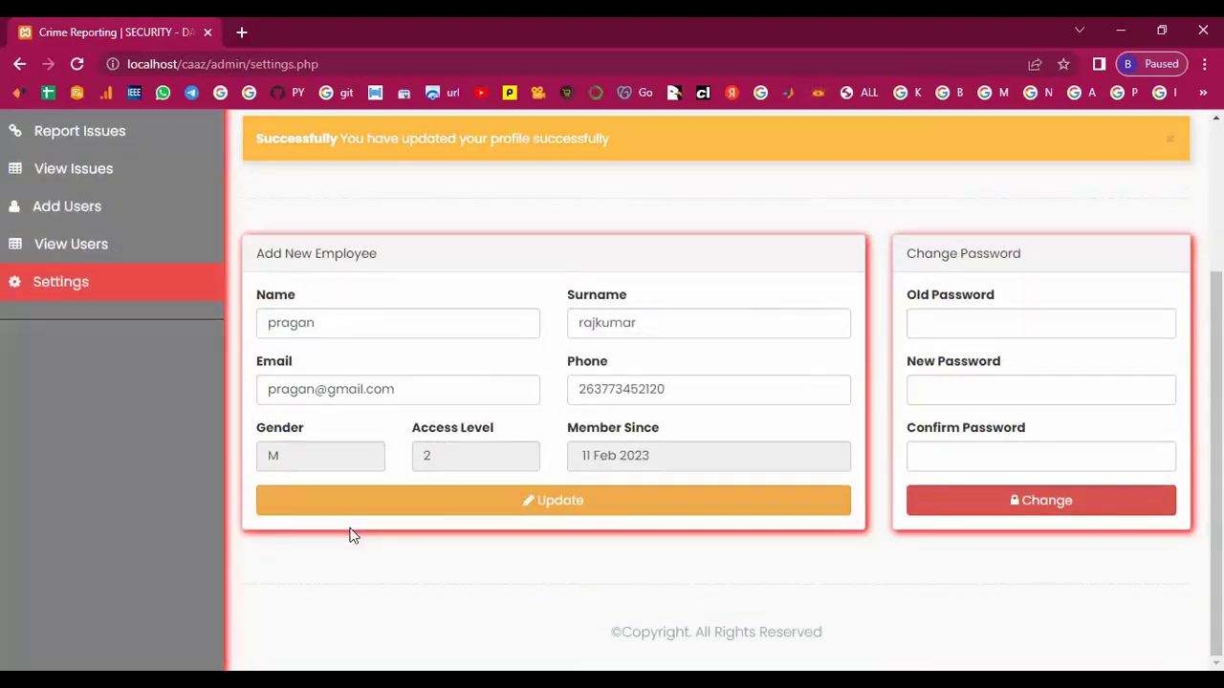
Change the admin password by entering the old password and the new one twice.
click(935, 322)
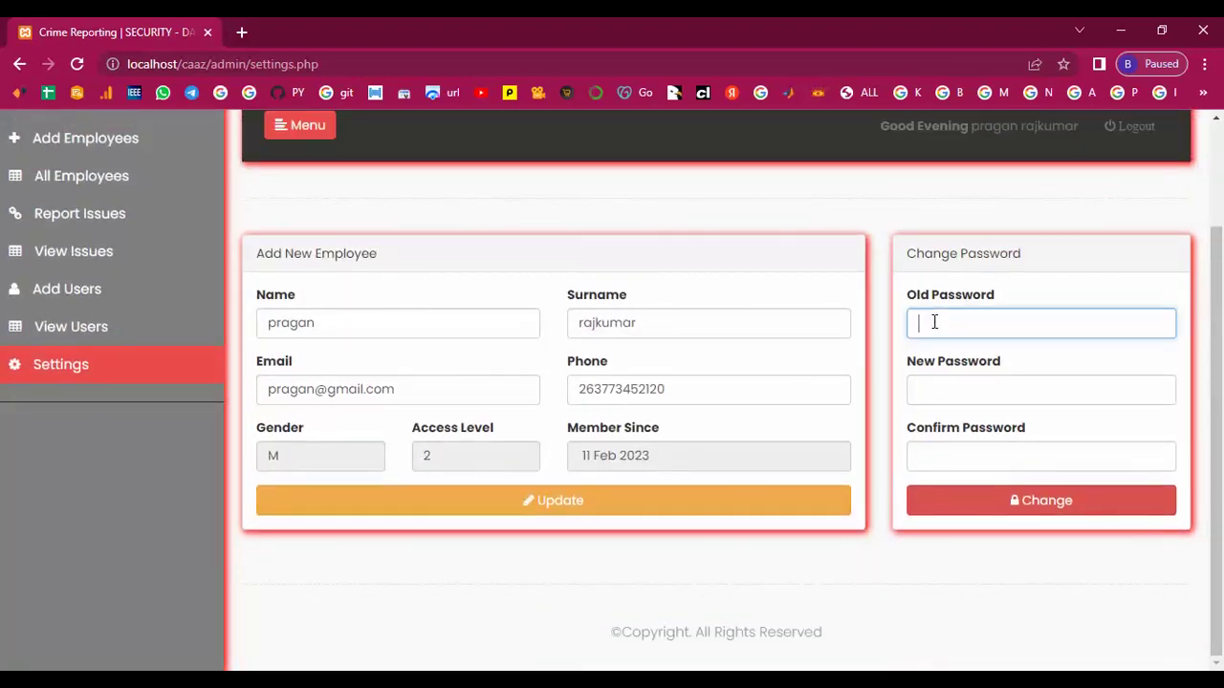
text(123456789)
click(942, 390)
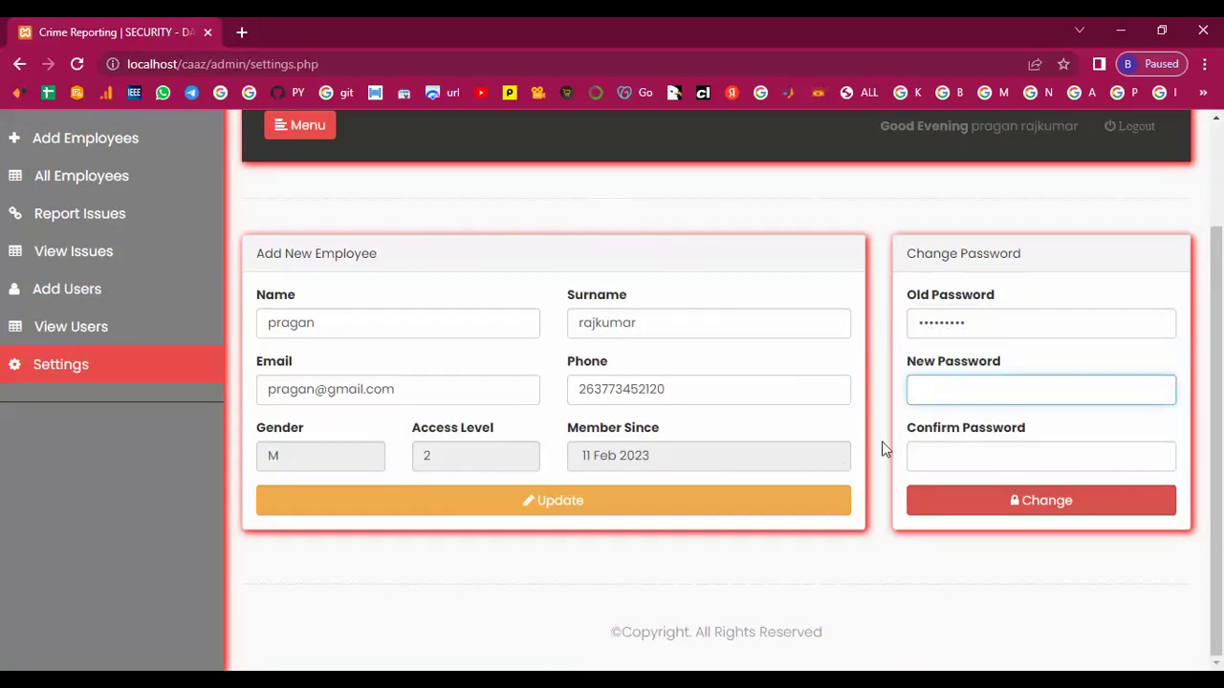
text(12345678901)
click(925, 458)
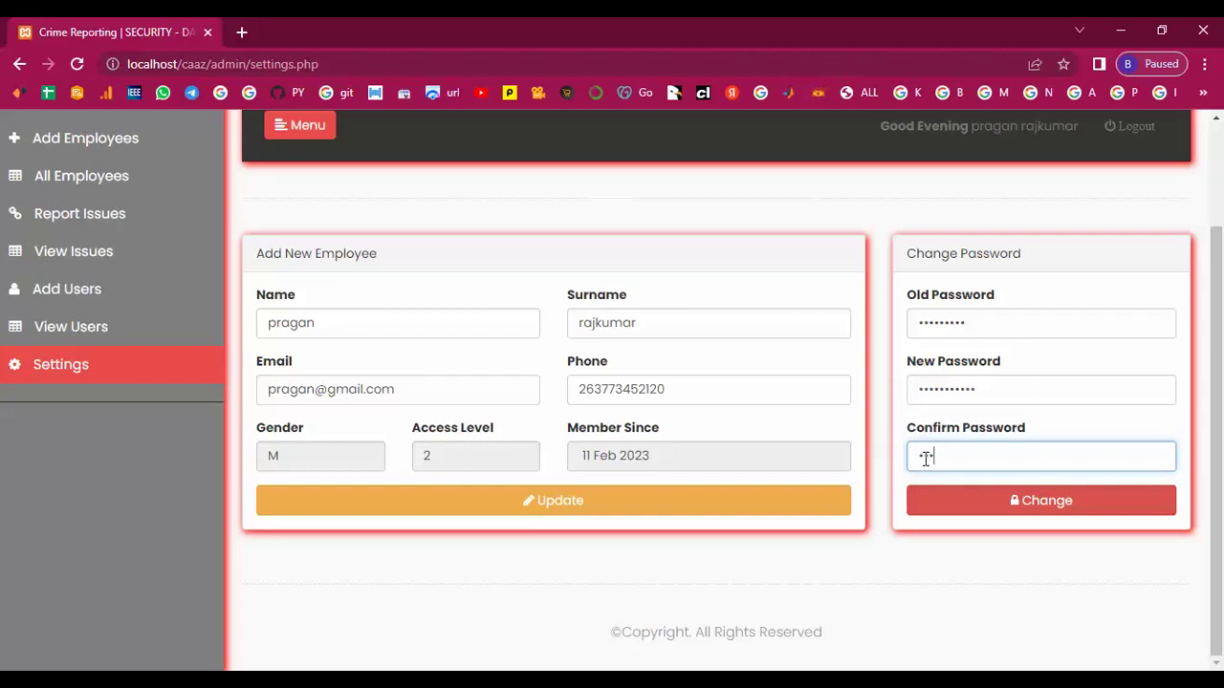
text(12345678901)
click(1023, 499)
drag(260, 367, 728, 368)
click(728, 368)
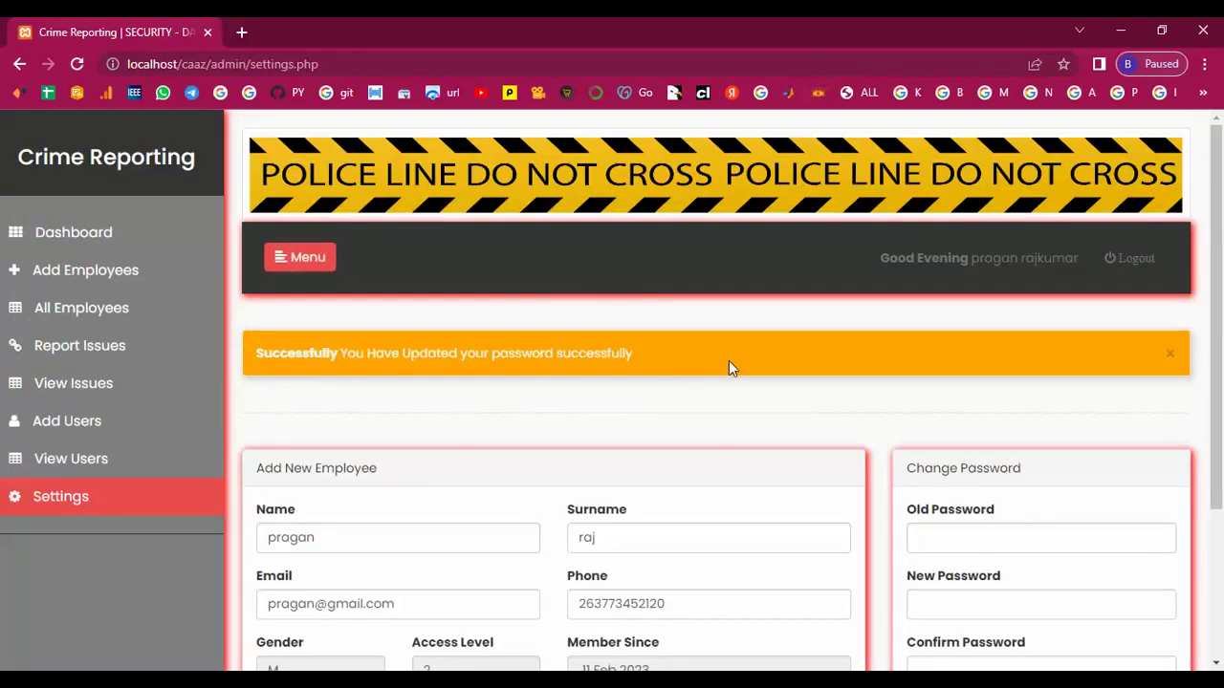
click(74, 233)
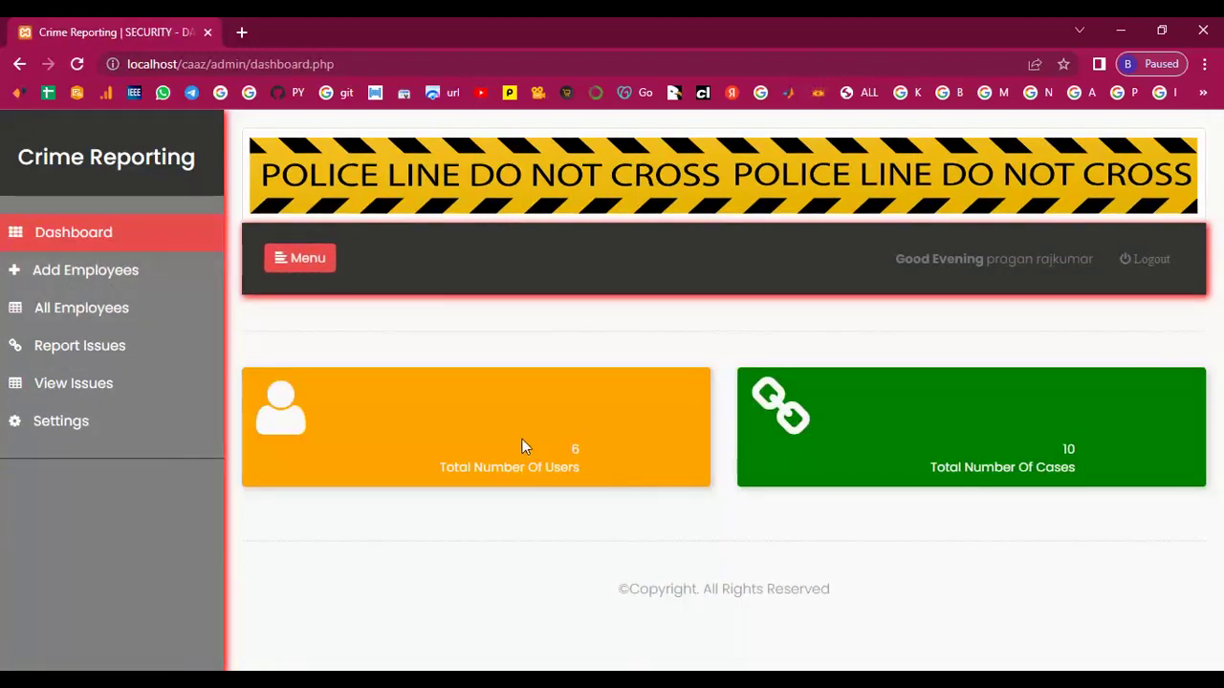
Highlight the dashboard totals of 6 users and 10 cases to verify them.
drag(522, 447, 623, 481)
click(1071, 446)
drag(1071, 445, 1131, 491)
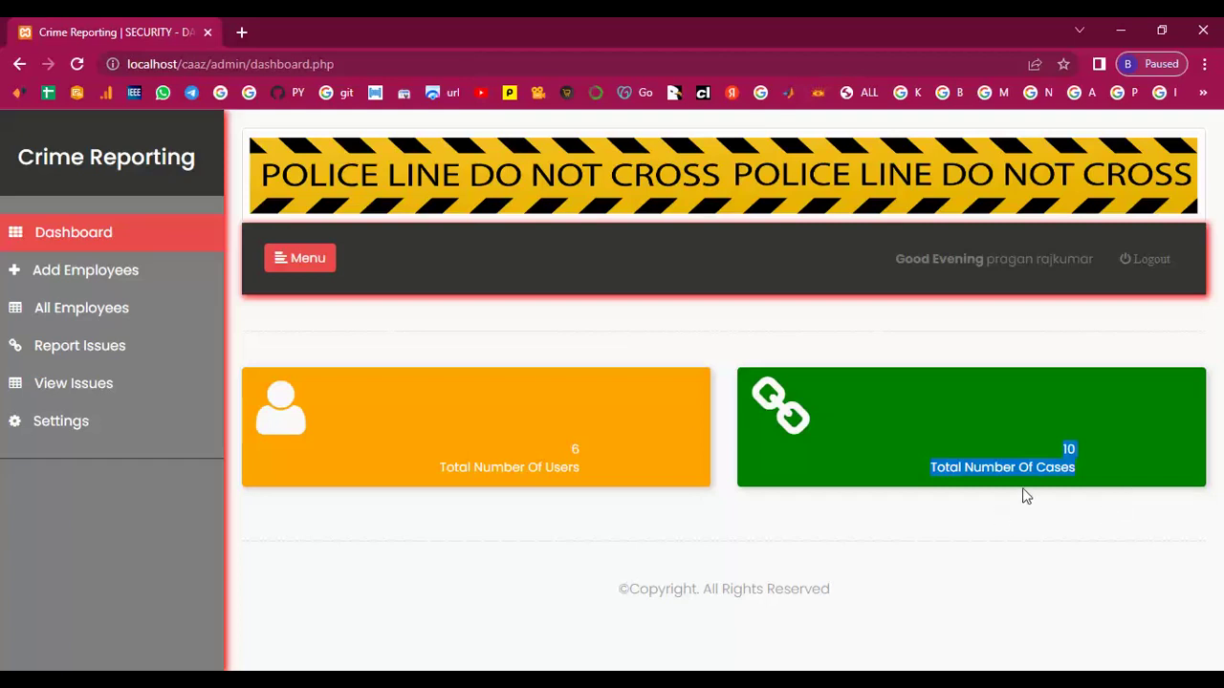
click(1086, 453)
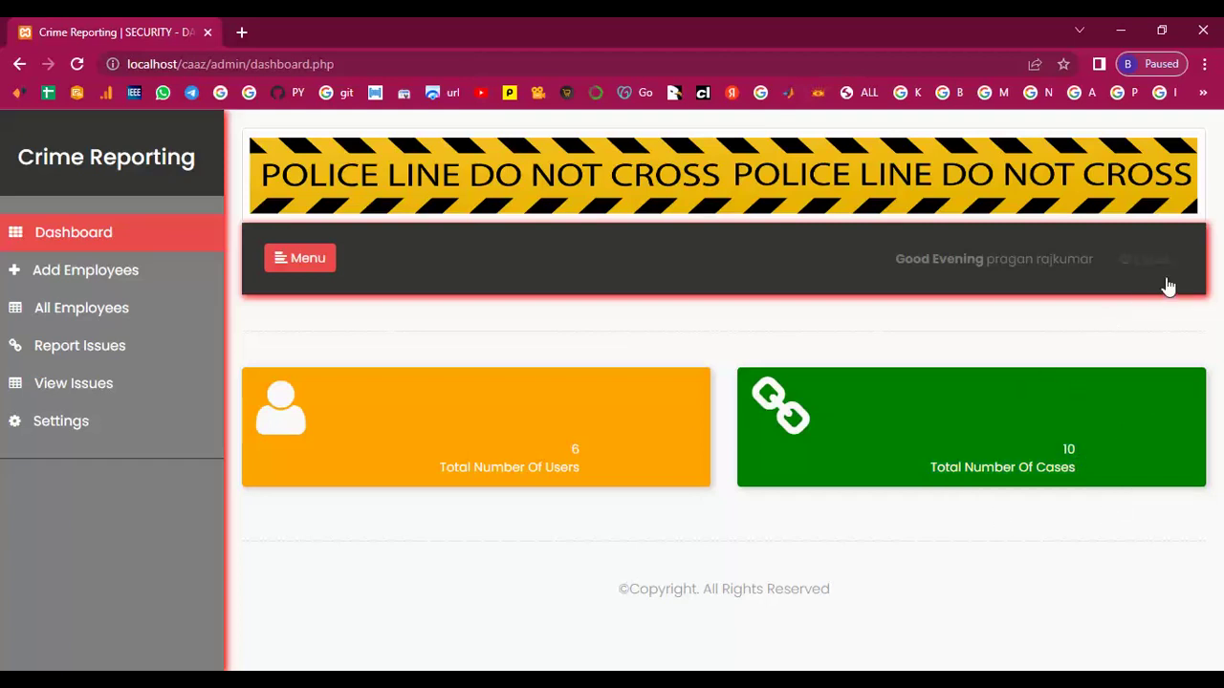